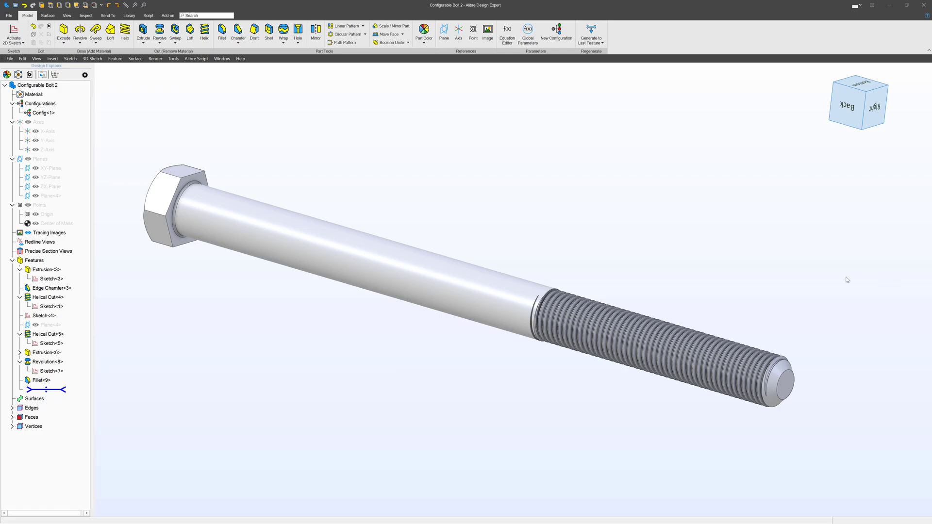
# - Review the bolt's parameters in the Equation Editor, sorted so that the favorites come first
pyautogui.scroll(2, 679, 275)
pyautogui.moveTo(676, 279); pyautogui.dragTo(643, 312, button='middle')
pyautogui.scroll(-4, 694, 310)
pyautogui.scroll(2, 631, 327)
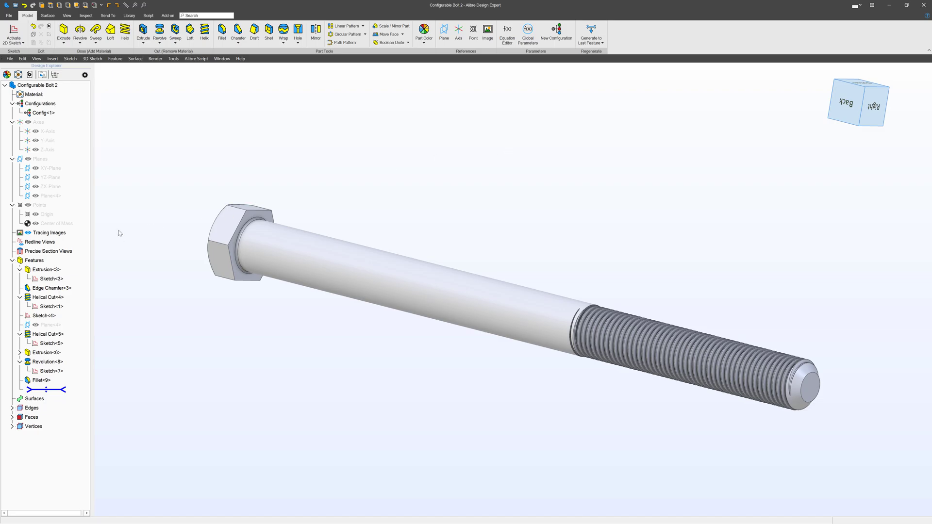
pyautogui.rightClick(52, 279)
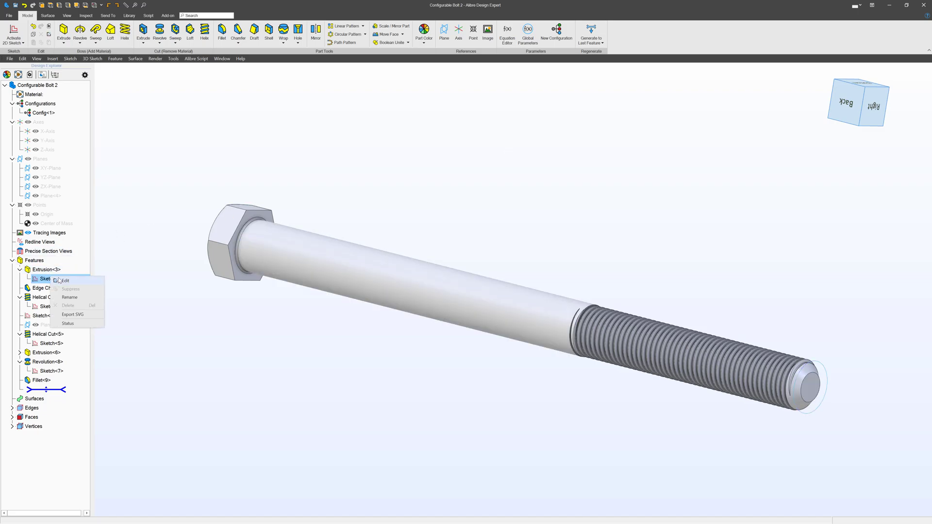
pyautogui.click(507, 30)
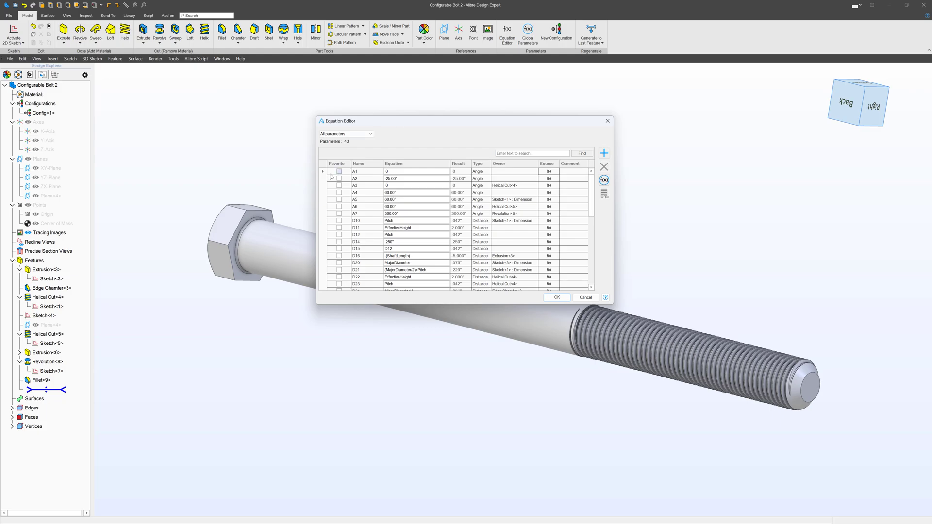
pyautogui.click(339, 163)
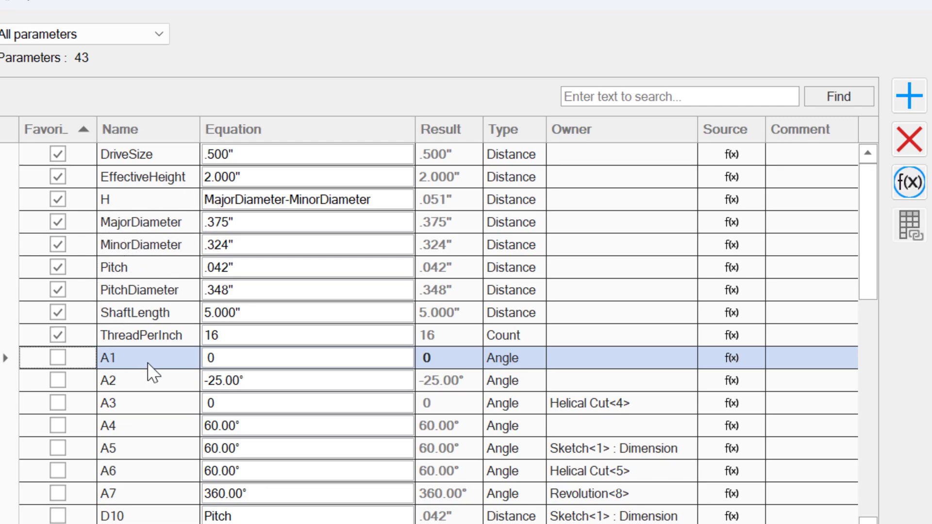
pyautogui.click(907, 3)
# - Edit the sketch of the shaft extrusion and check the equation driving its circle diameter in the Equation Editor
pyautogui.rightClick(46, 277)
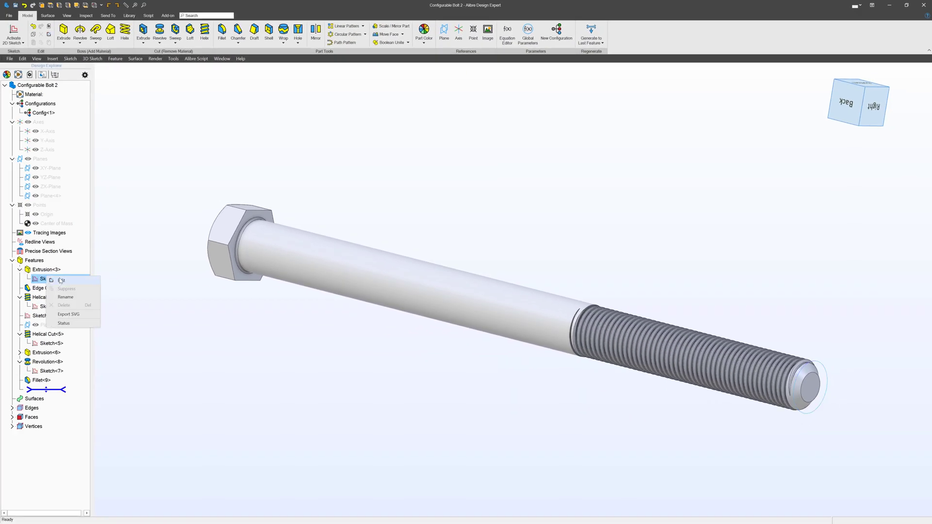
pyautogui.click(58, 279)
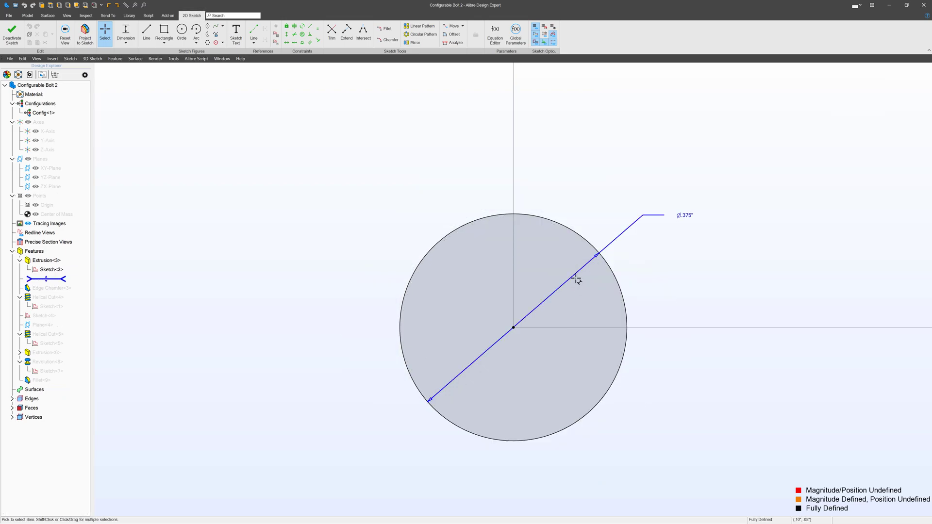
pyautogui.doubleClick(652, 215)
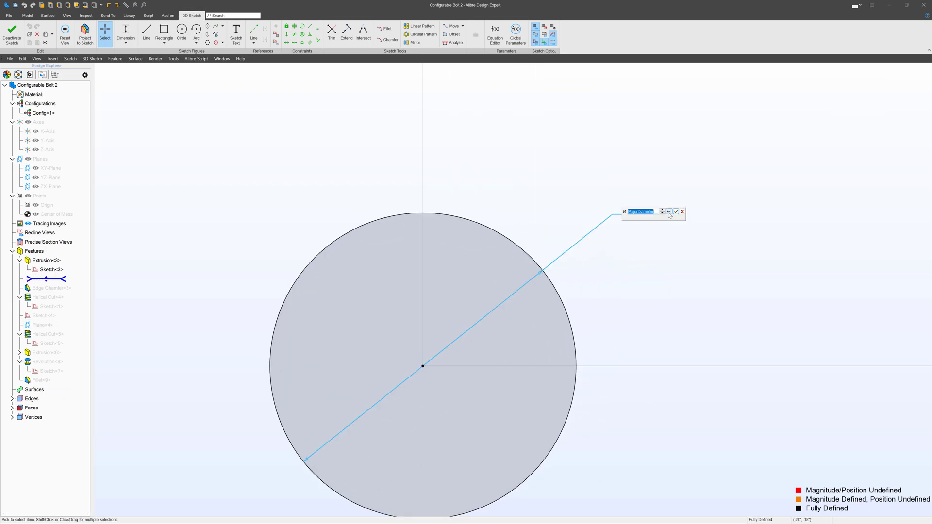
pyautogui.click(669, 212)
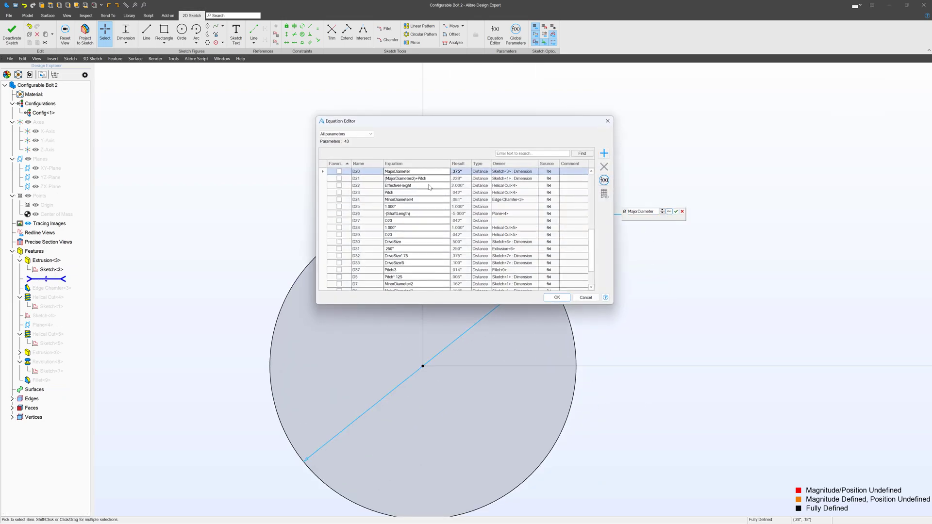
pyautogui.click(368, 174)
pyautogui.click(556, 297)
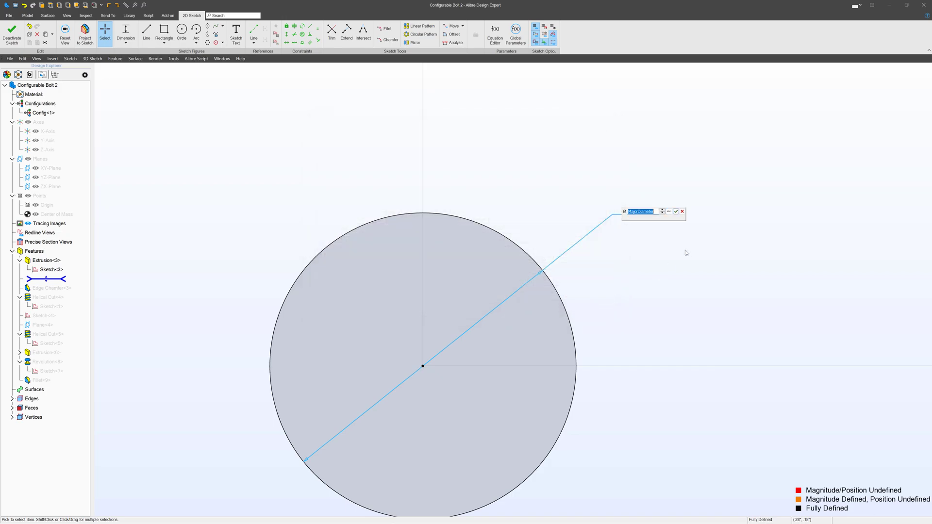
pyautogui.click(676, 211)
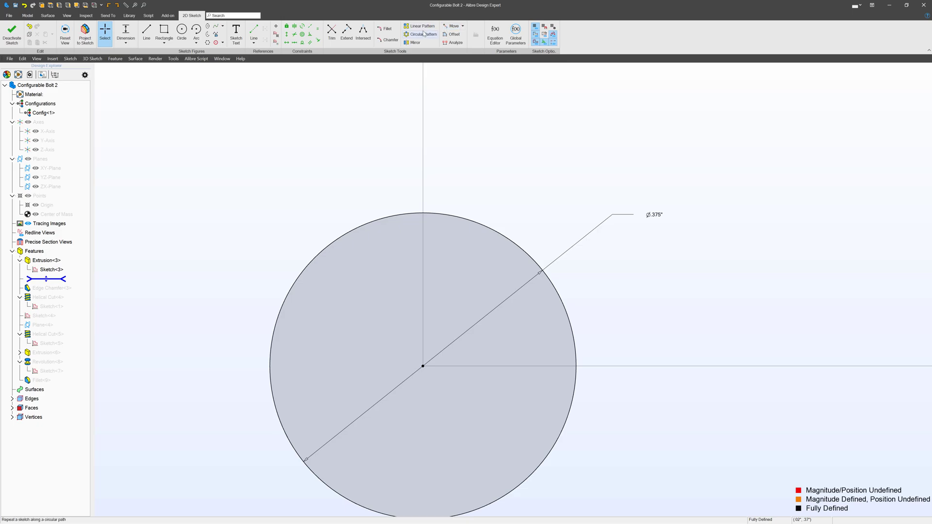
# - Set the MajorDiameter parameter to 1 inch in the Equation Editor
pyautogui.click(496, 33)
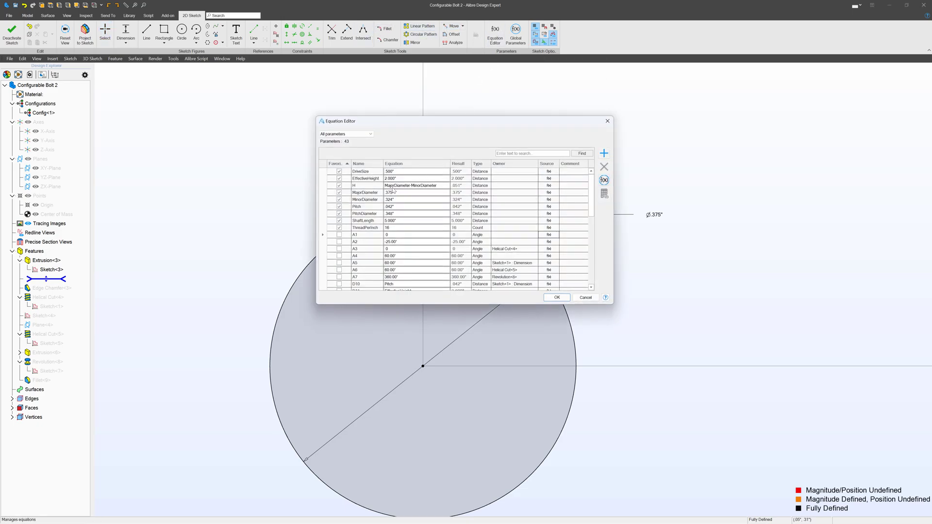
pyautogui.click(402, 193)
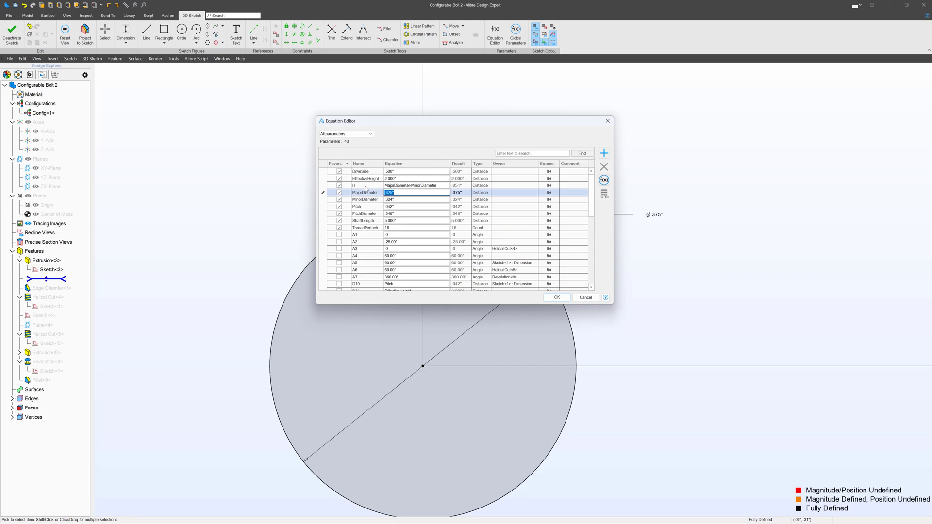
pyautogui.click(556, 297)
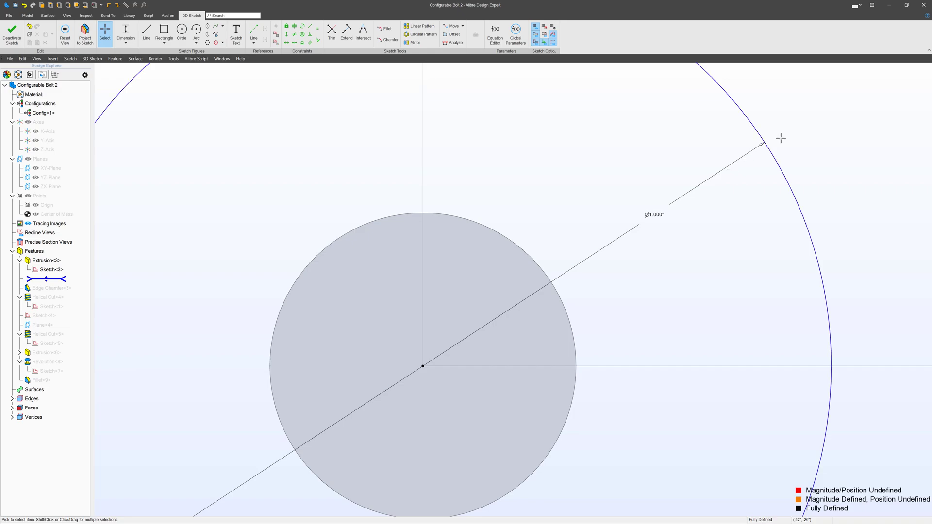
pyautogui.scroll(-3, 745, 137)
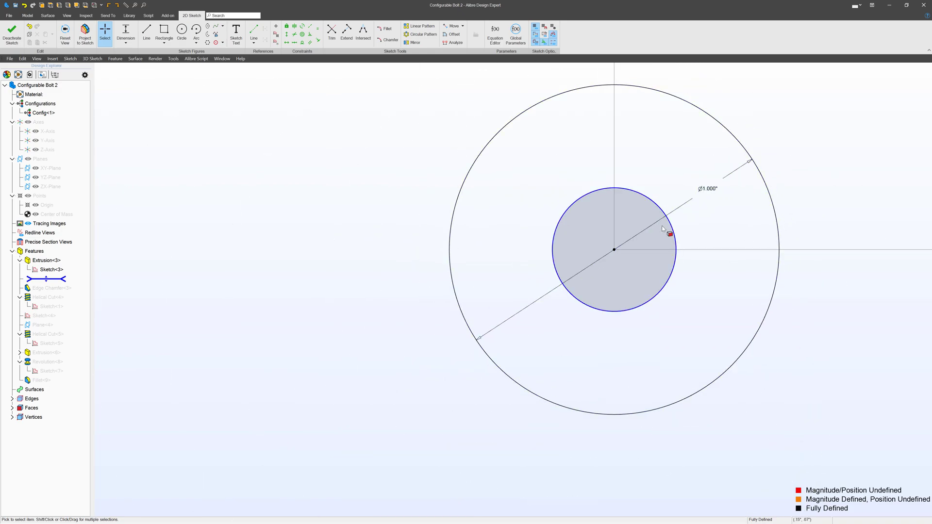
# - Set the MajorDiameter parameter to .375 inch and finish editing the sketch
pyautogui.click(499, 40)
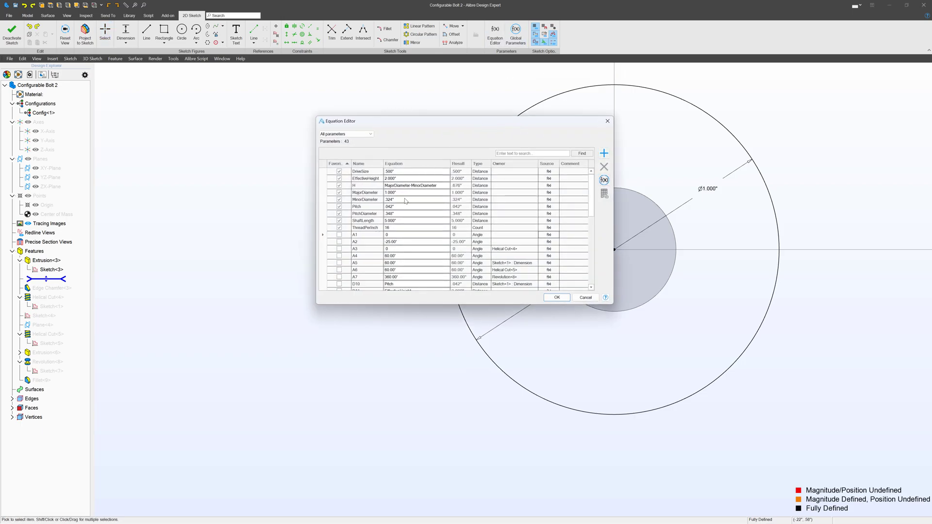
pyautogui.doubleClick(377, 192)
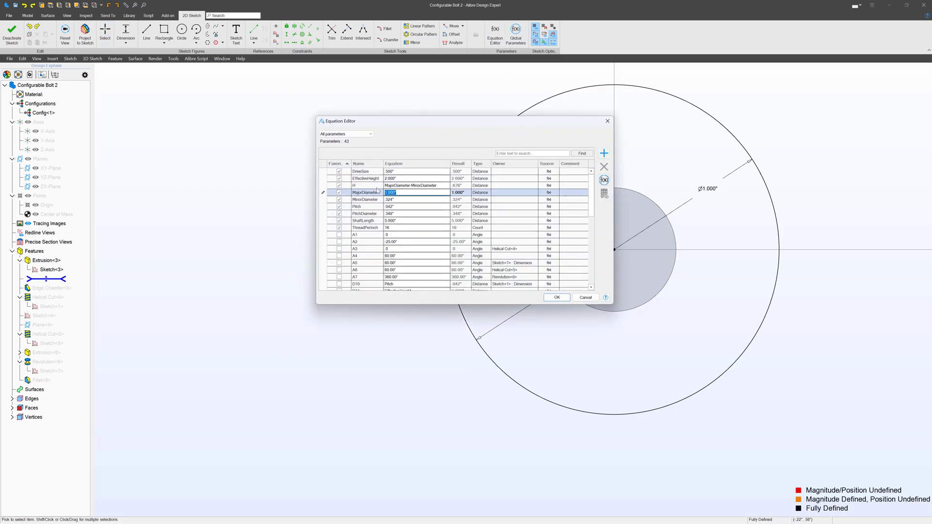
pyautogui.write('.375')
pyautogui.press('Return')
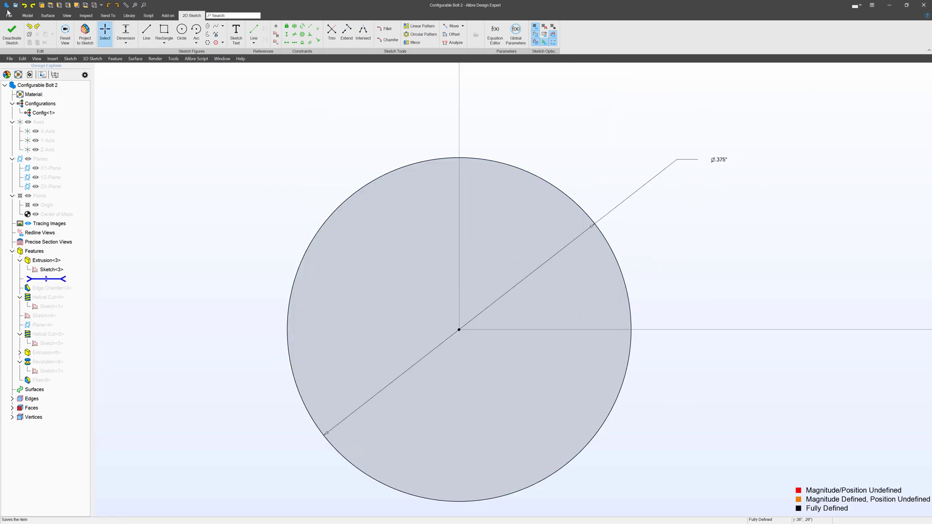
pyautogui.click(10, 35)
# - Roll the feature history forward to include the edge chamfer at the shaft's end
pyautogui.scroll(-5, 499, 237)
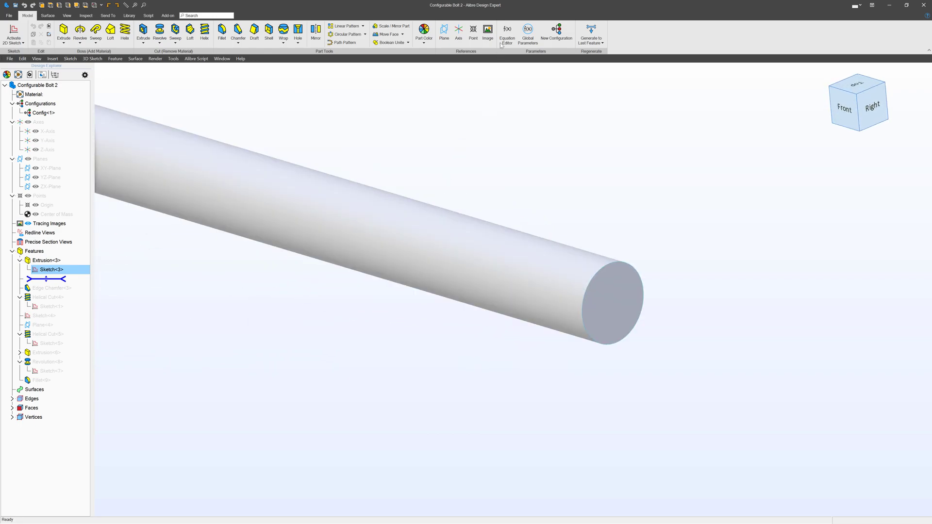
pyautogui.moveTo(44, 279)
pyautogui.mouseDown()
pyautogui.moveTo(42, 340)
pyautogui.moveTo(49, 287)
pyautogui.mouseUp()
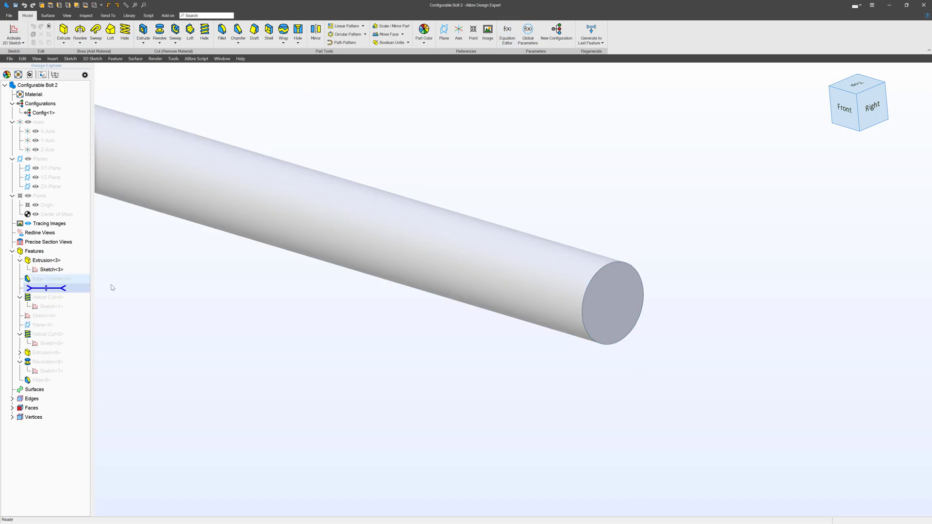
pyautogui.hotkey('ctrl', 's')
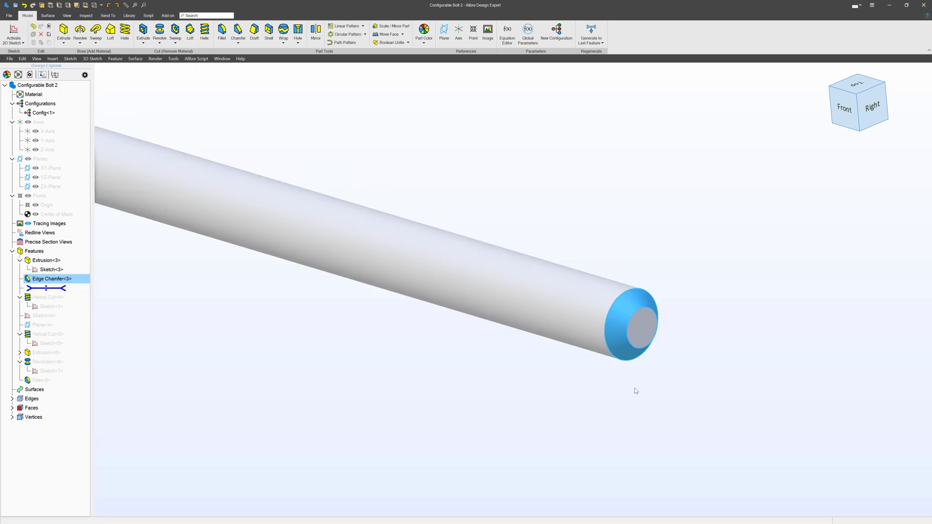
pyautogui.click(634, 388)
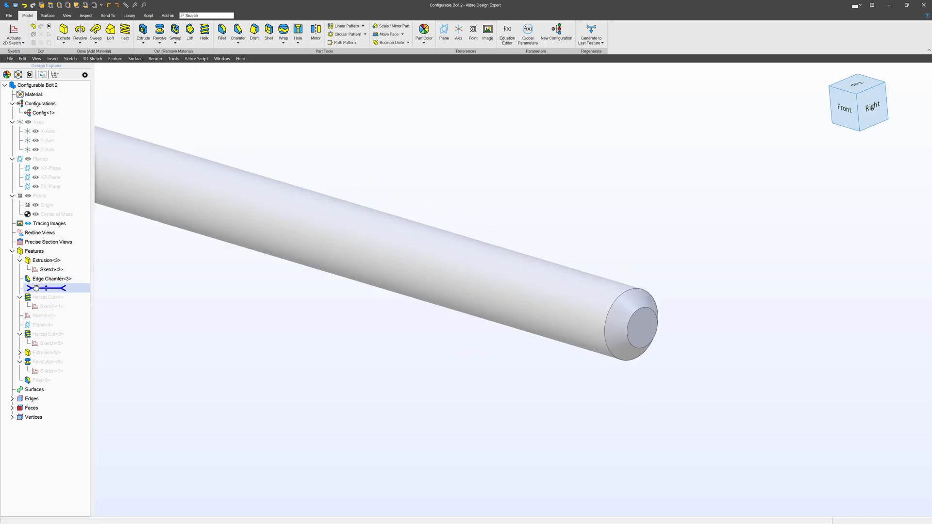
# - Roll the feature history forward through both helical cuts that form the thread
pyautogui.moveTo(35, 288)
pyautogui.mouseDown()
pyautogui.moveTo(35, 301)
pyautogui.moveTo(51, 307)
pyautogui.moveTo(51, 335)
pyautogui.mouseUp()
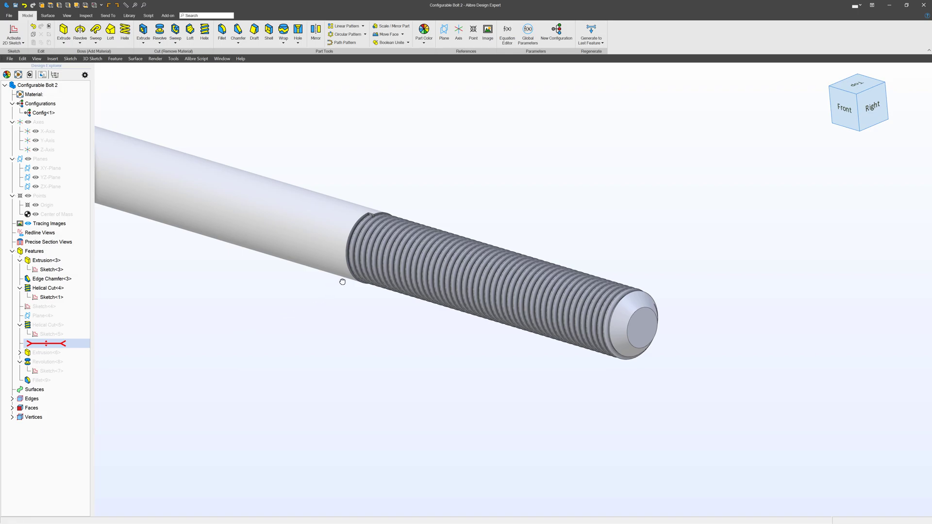
pyautogui.moveTo(360, 200)
pyautogui.mouseDown()
pyautogui.moveTo(374, 214)
pyautogui.moveTo(284, 256)
pyautogui.mouseUp()
pyautogui.click(68, 343)
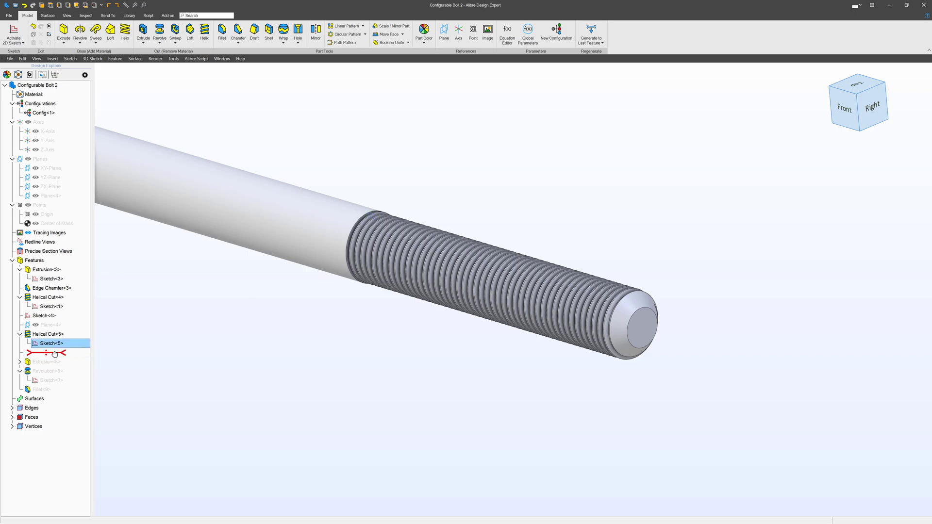
# - Roll the feature history forward through the hex head's extrusion and revolution
pyautogui.moveTo(47, 353); pyautogui.dragTo(39, 371)
pyautogui.scroll(-3, 475, 422)
pyautogui.moveTo(221, 377); pyautogui.dragTo(233, 378, button='middle')
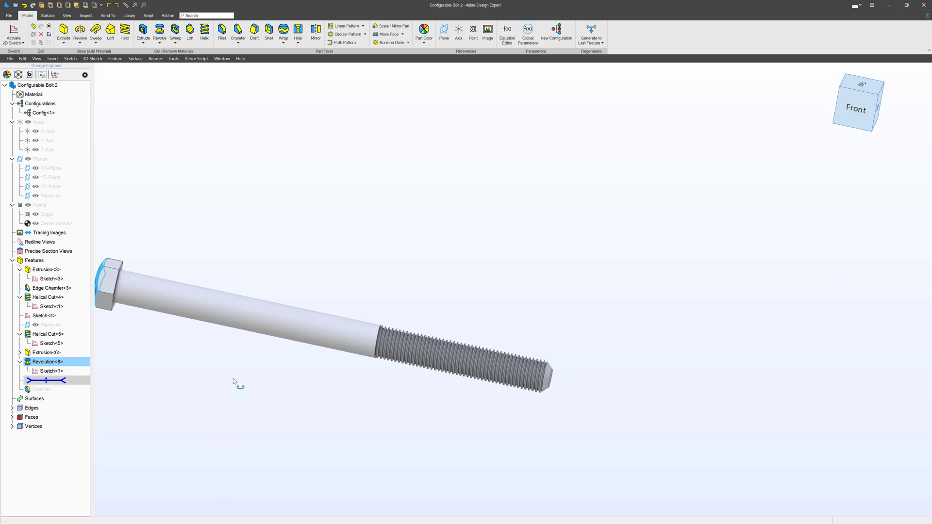
pyautogui.click(270, 390)
pyautogui.moveTo(196, 352)
pyautogui.mouseDown(button='middle')
pyautogui.moveTo(209, 356)
pyautogui.moveTo(199, 347)
pyautogui.mouseUp(button='middle')
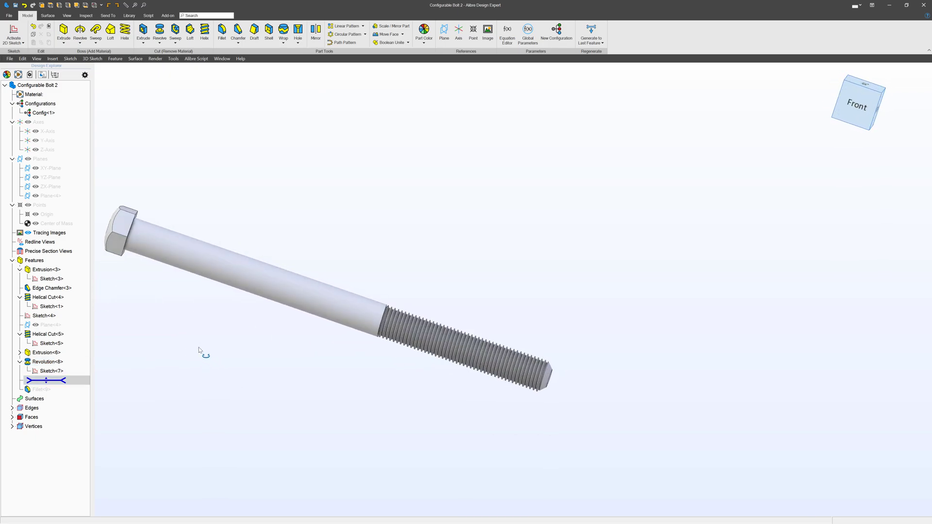
# - Roll the feature history forward past the final fillet and inspect the complete bolt from head to thread
pyautogui.moveTo(42, 380); pyautogui.dragTo(48, 388)
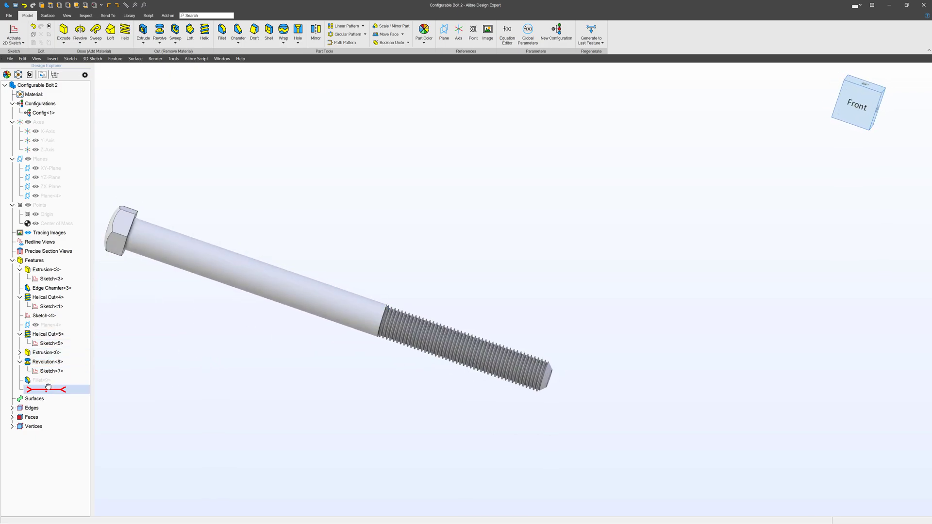
pyautogui.moveTo(159, 302); pyautogui.dragTo(163, 307, button='middle')
pyautogui.click(200, 295)
pyautogui.scroll(-2, 233, 288)
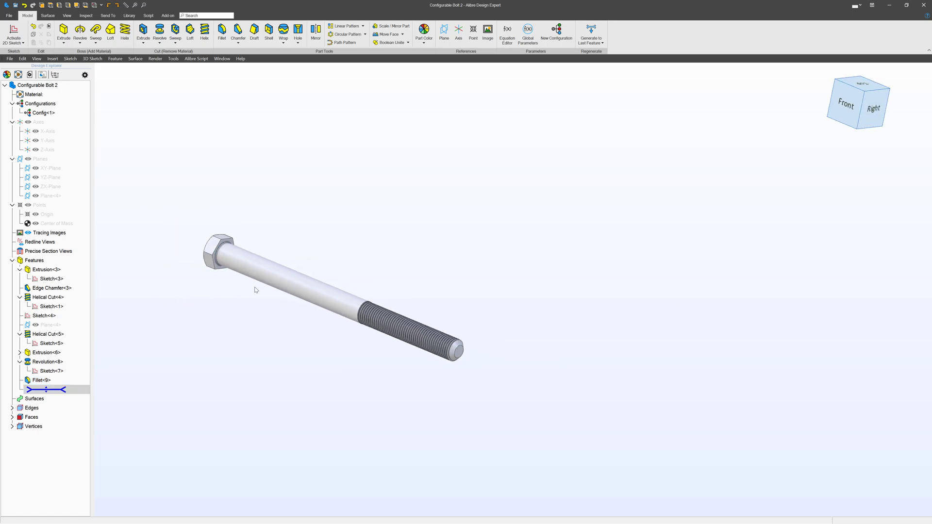
pyautogui.scroll(2, 406, 308)
pyautogui.moveTo(342, 278); pyautogui.dragTo(501, 290, button='middle')
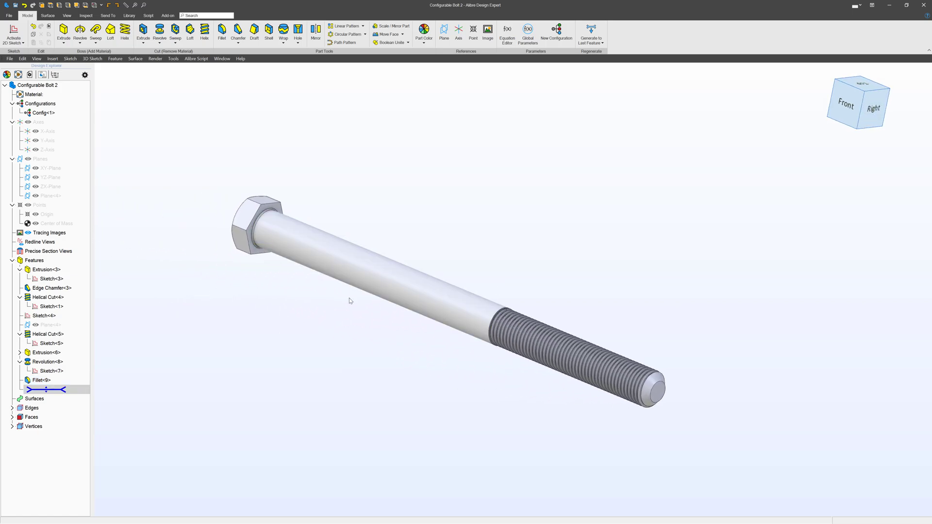
pyautogui.scroll(1, 350, 301)
pyautogui.scroll(-2, 380, 309)
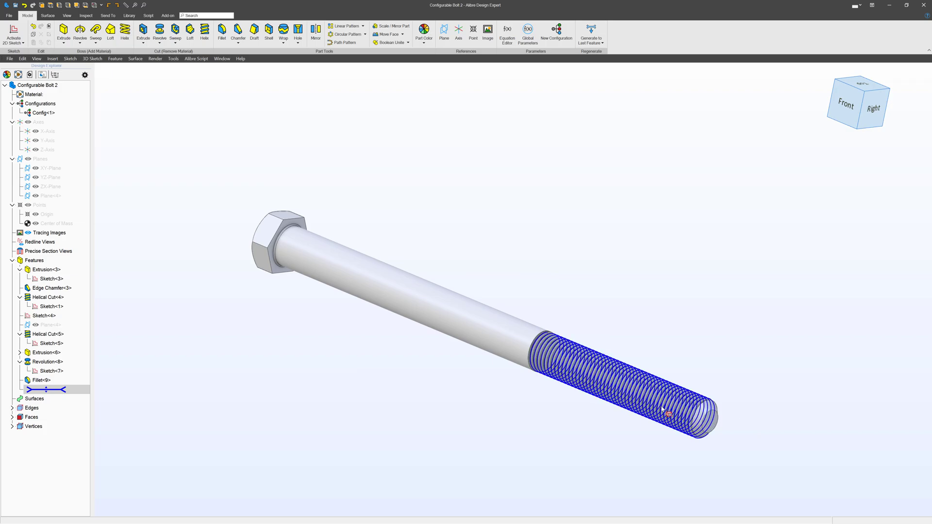
pyautogui.scroll(3, 456, 289)
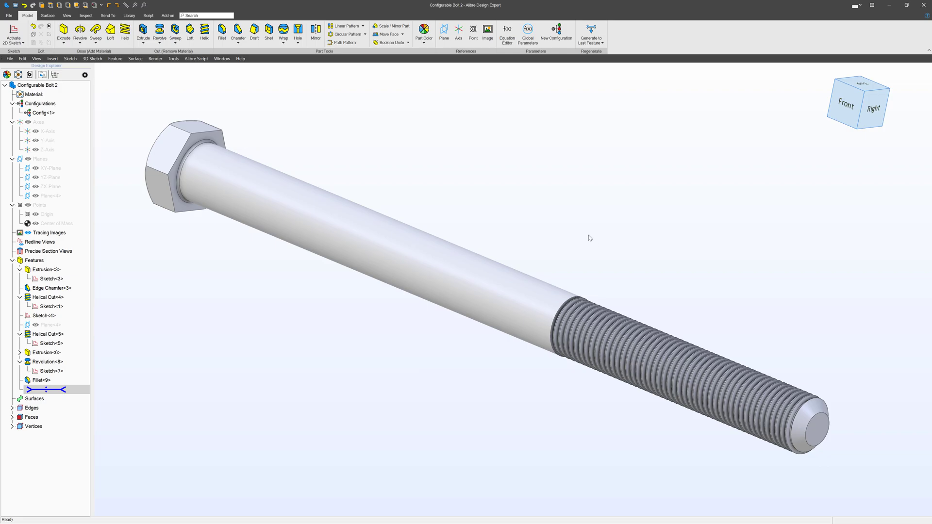
# - Set the MinorDiameter parameter to .297" in the Equation Editor
pyautogui.click(507, 33)
pyautogui.moveTo(511, 123); pyautogui.dragTo(713, 100)
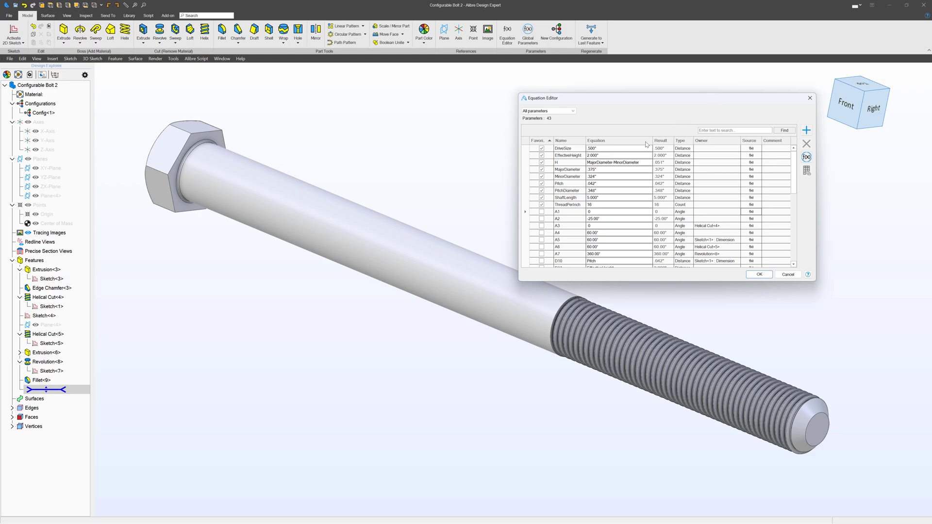
pyautogui.click(601, 157)
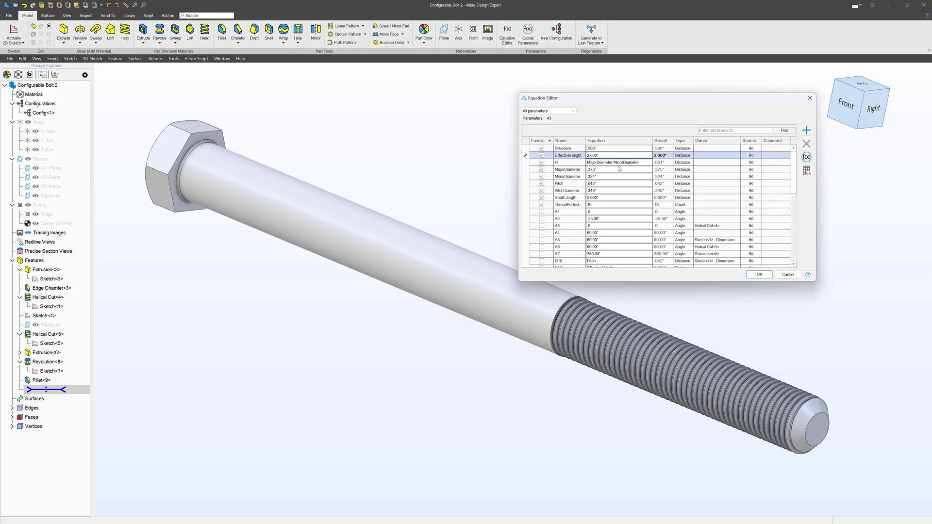
pyautogui.click(620, 170)
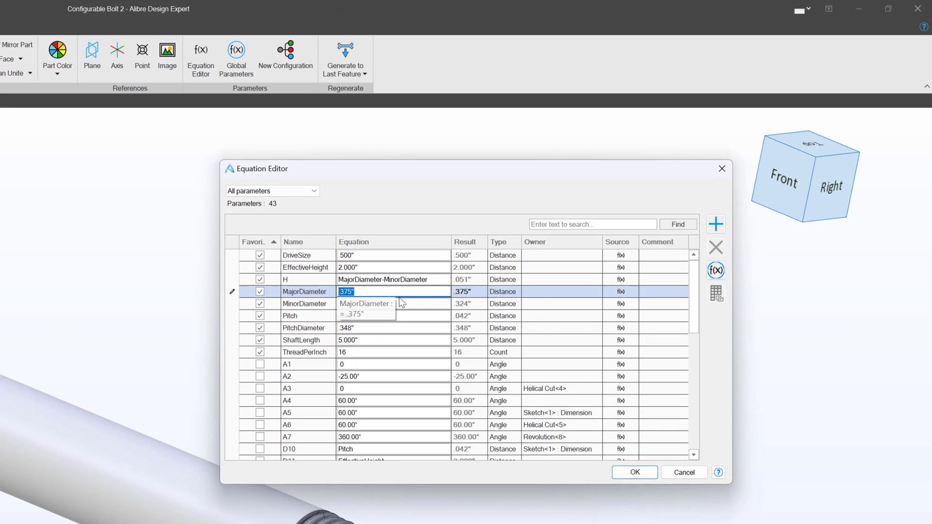
pyautogui.click(399, 304)
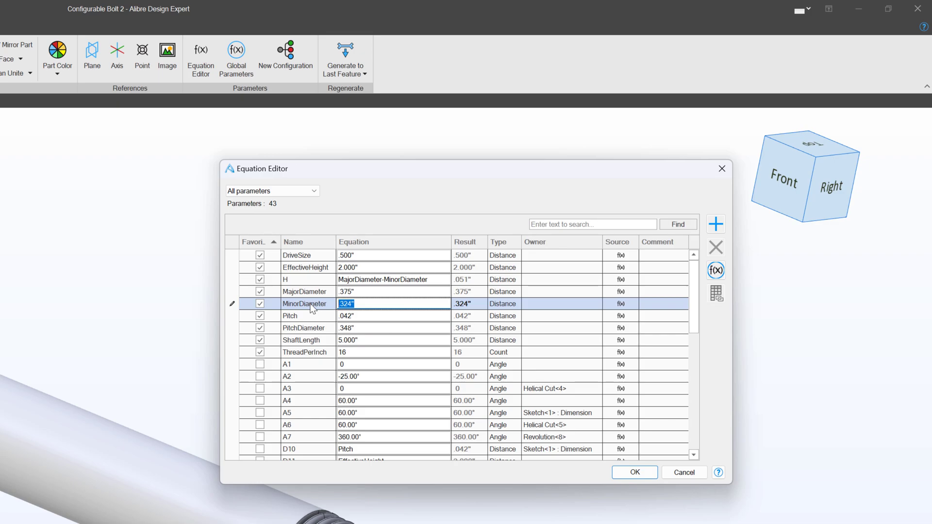
pyautogui.write('.2970')
# - Set Pitch to .063" and PitchDiameter to .300", and apply the parameter changes to the bolt's thread
pyautogui.click(374, 318)
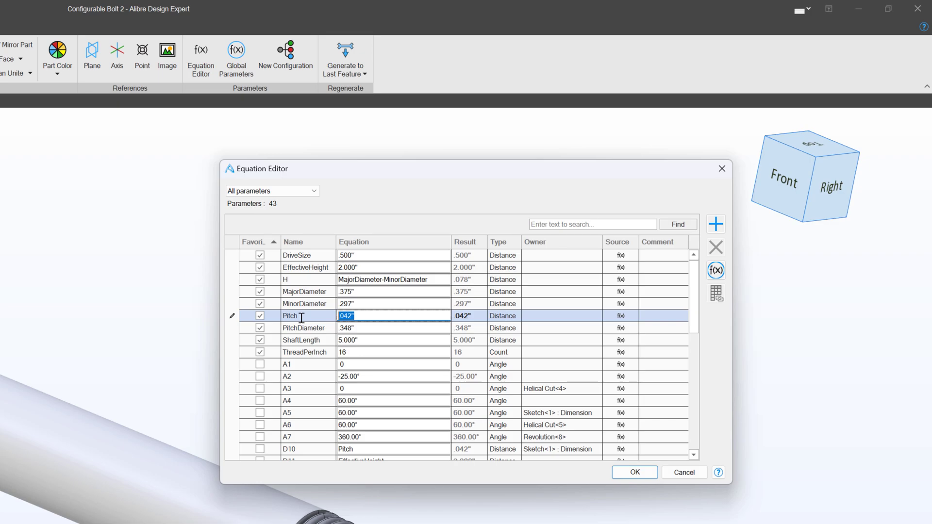
pyautogui.write('0.0')
pyautogui.click(294, 329)
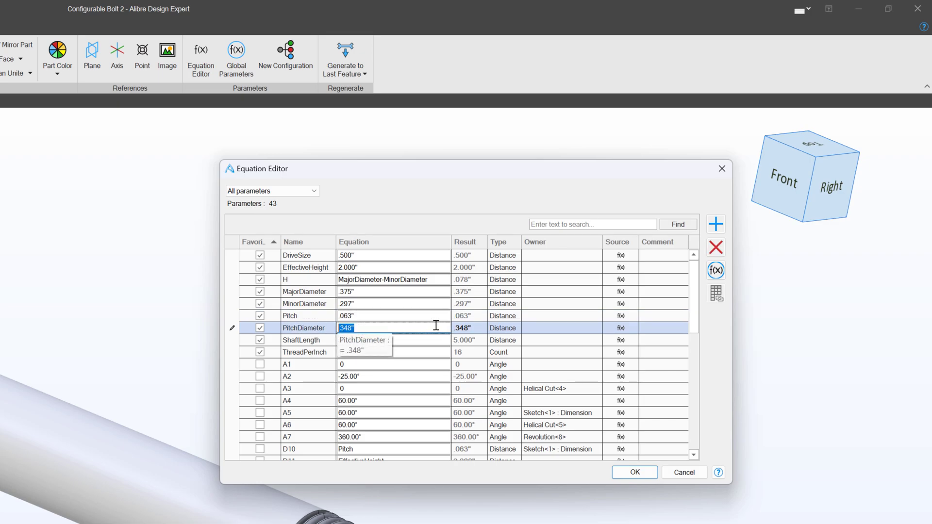
pyautogui.write('.')
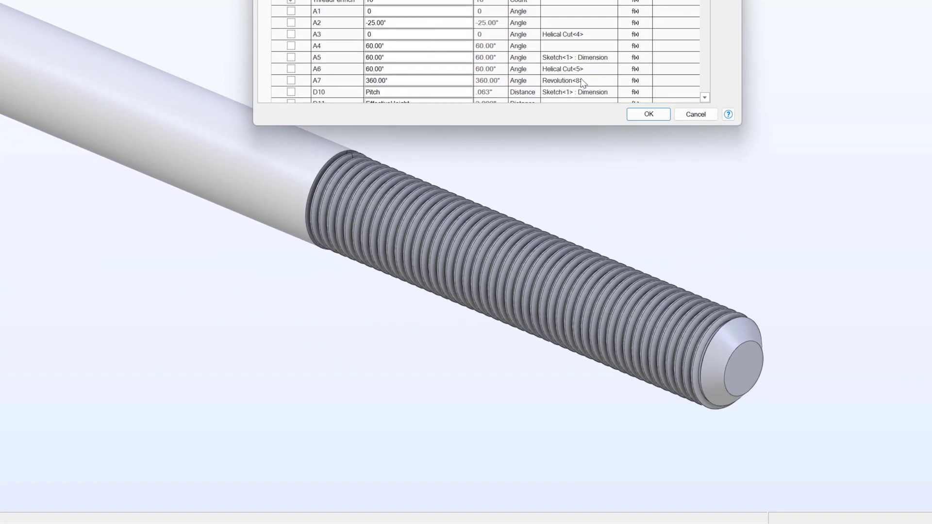
pyautogui.click(651, 115)
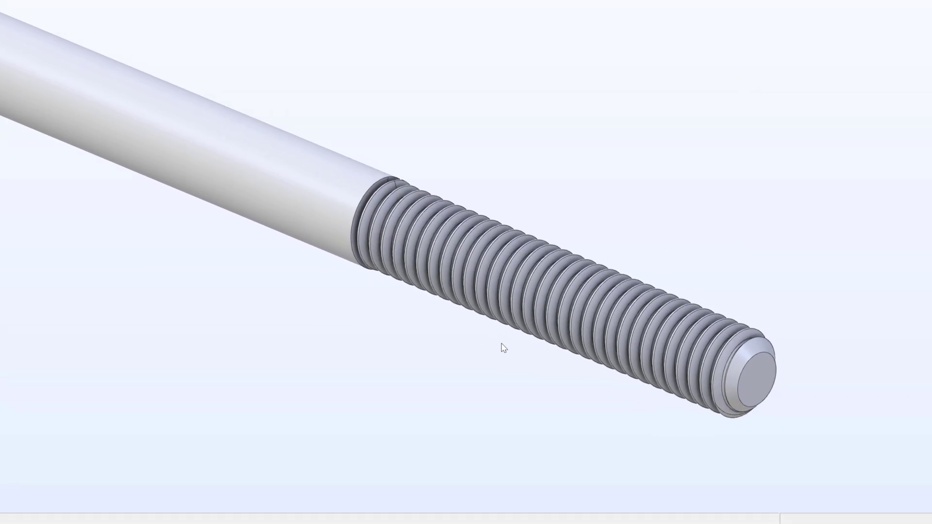
# - Inspect the modified thread, and set the EffectiveHeight parameter to 4" in the Equation Editor to lengthen the threaded section
pyautogui.moveTo(481, 344); pyautogui.dragTo(482, 319, button='middle')
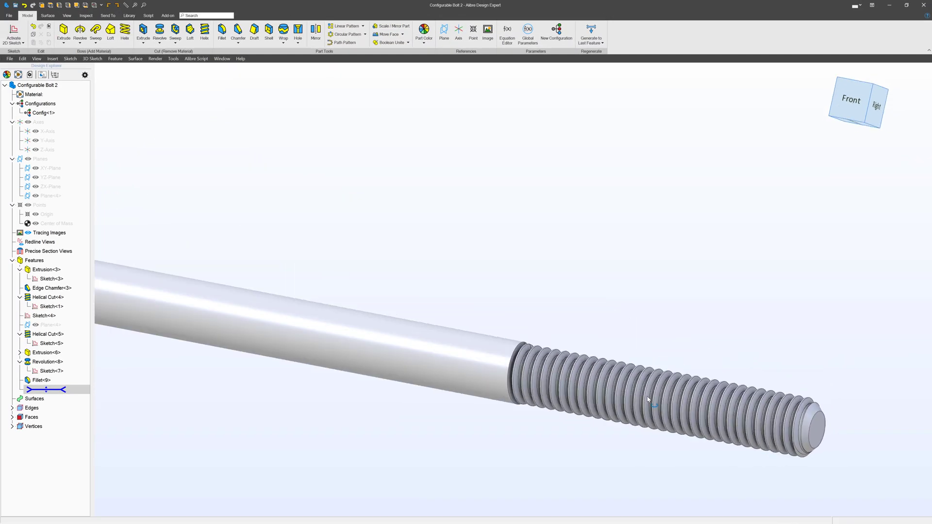
pyautogui.moveTo(646, 399); pyautogui.dragTo(660, 396, button='middle')
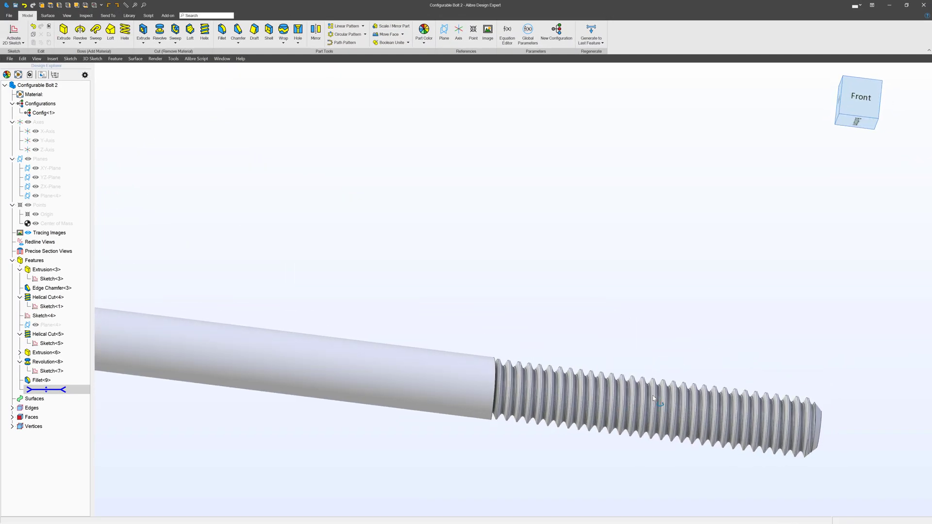
pyautogui.scroll(-3, 660, 395)
pyautogui.moveTo(633, 429); pyautogui.dragTo(626, 427, button='middle')
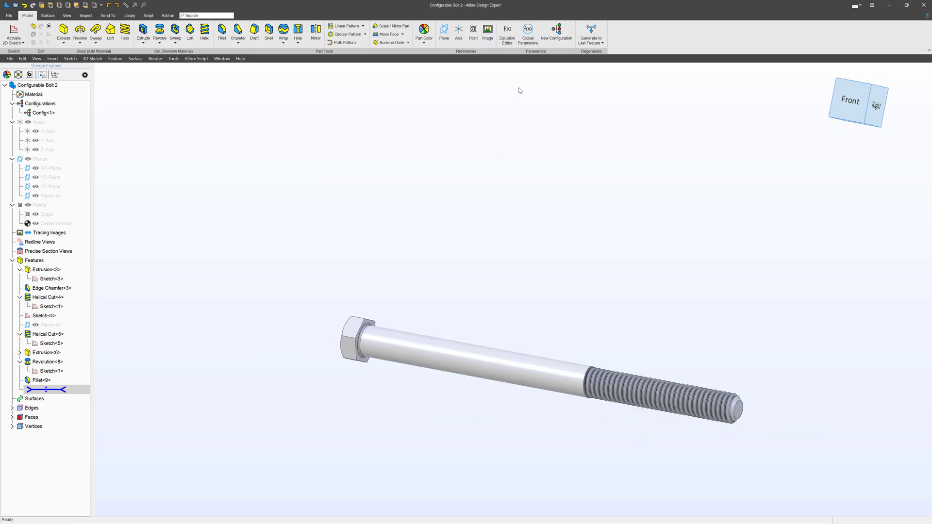
pyautogui.click(512, 30)
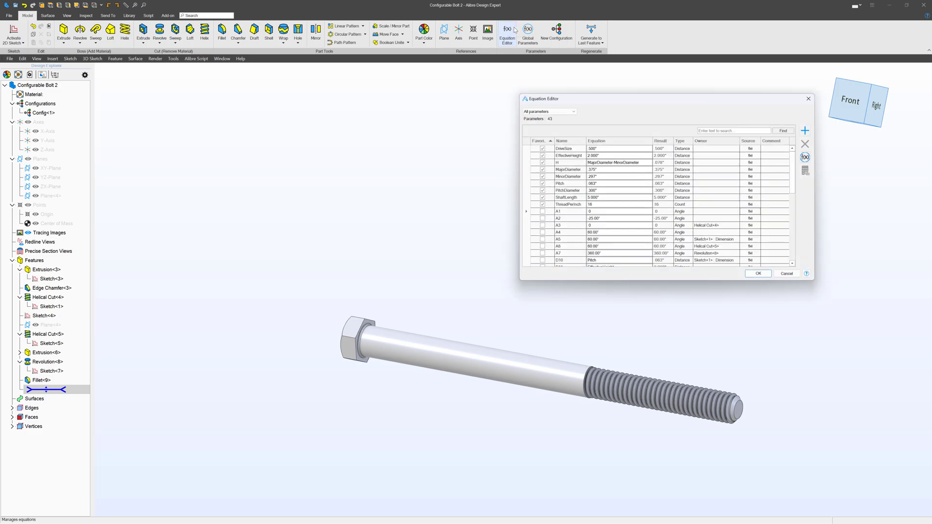
pyautogui.click(601, 199)
pyautogui.click(623, 190)
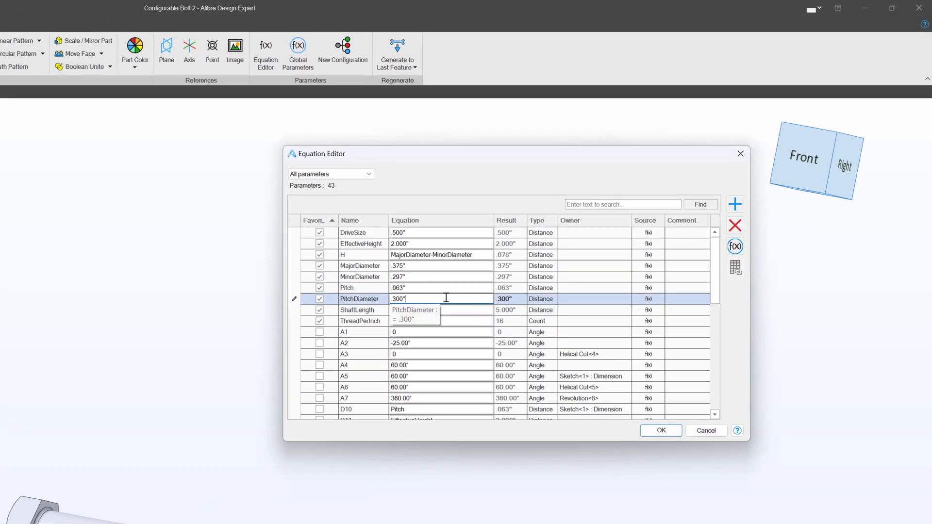
pyautogui.click(437, 321)
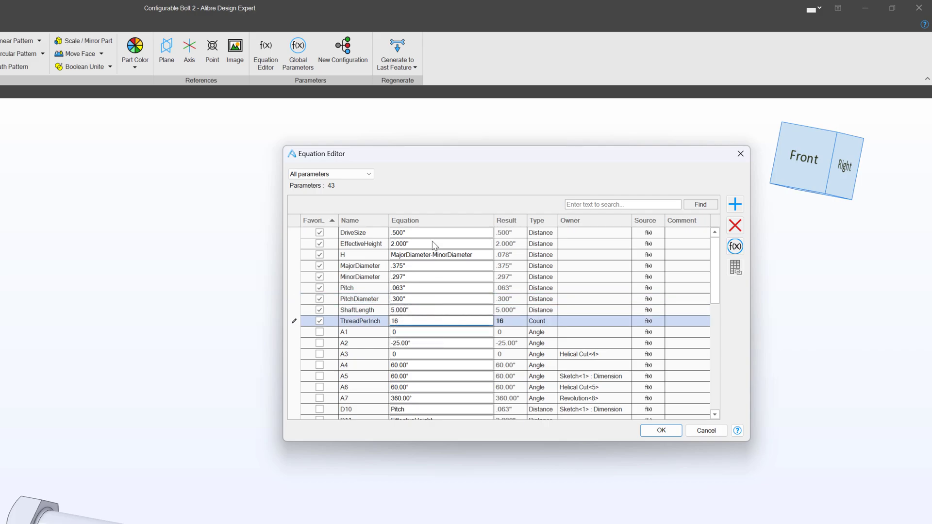
pyautogui.click(433, 244)
pyautogui.moveTo(433, 246); pyautogui.dragTo(319, 234)
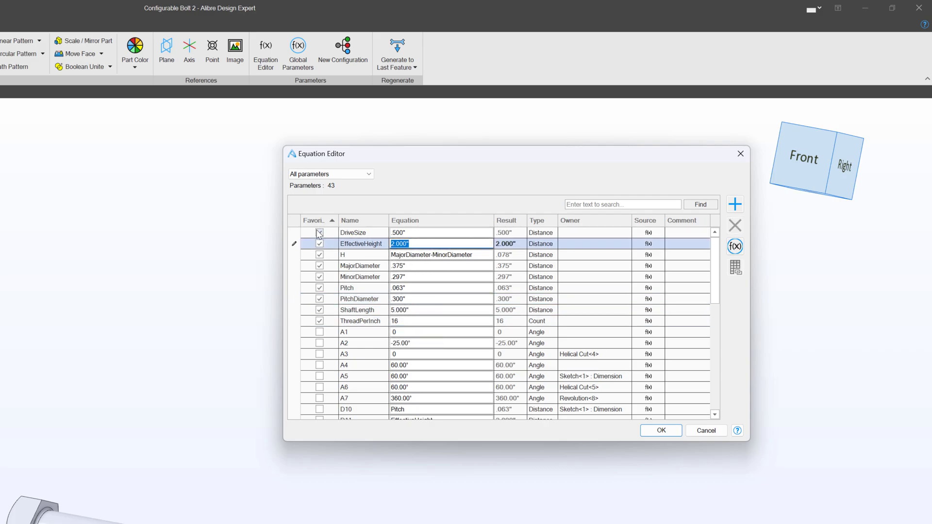
pyautogui.write('4')
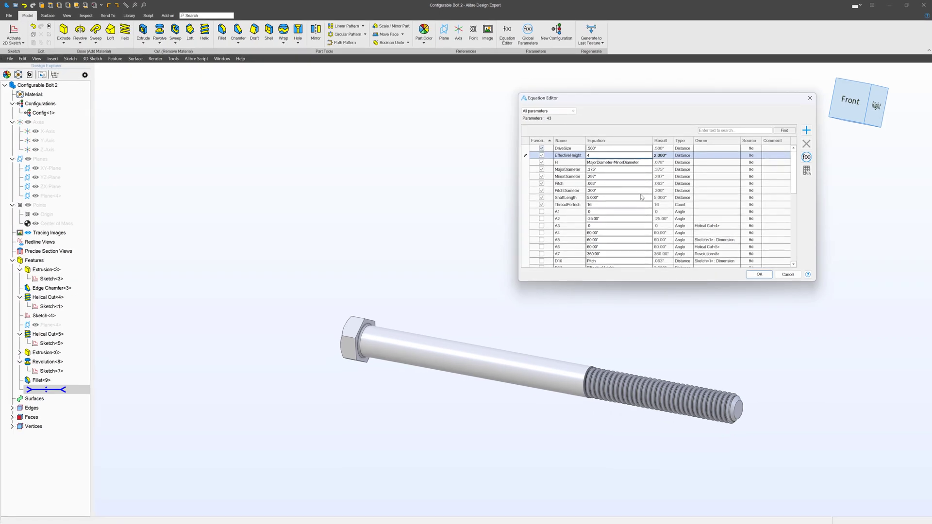
pyautogui.press('Return')
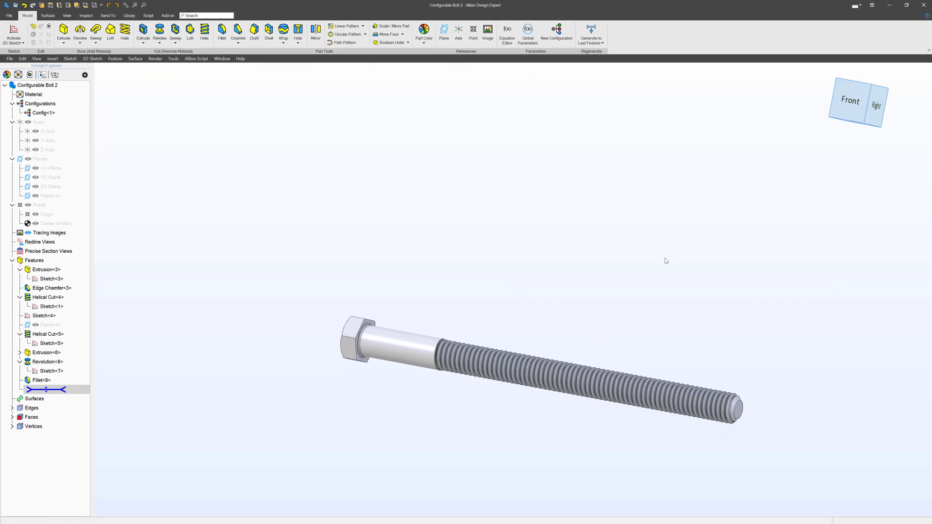
# - Set the EffectiveHeight parameter to 5" in the Equation Editor so the thread runs the shaft's full length
pyautogui.click(513, 35)
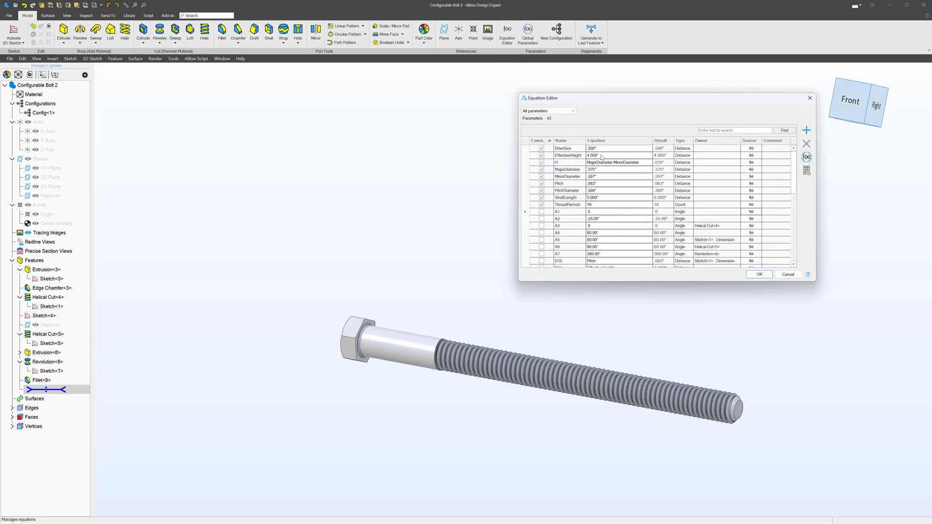
pyautogui.click(601, 157)
pyautogui.click(602, 156)
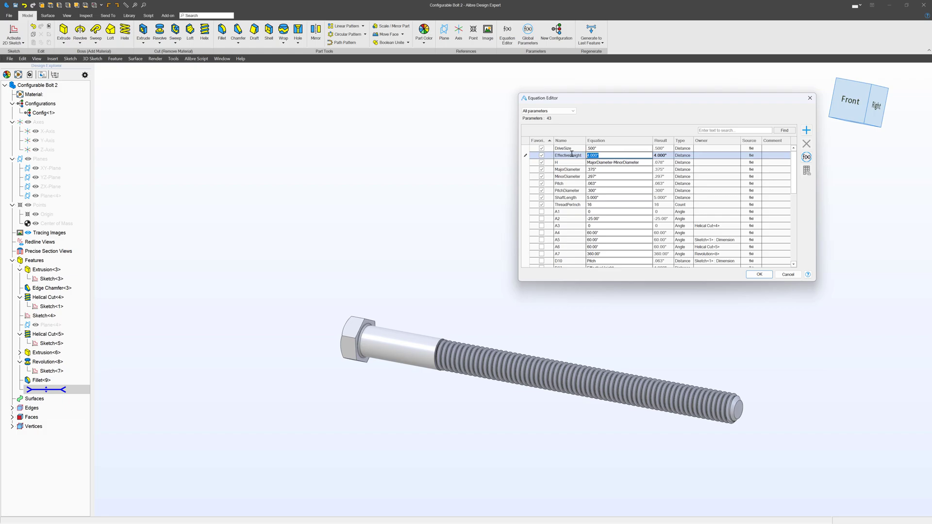
pyautogui.write('5')
pyautogui.press('Return')
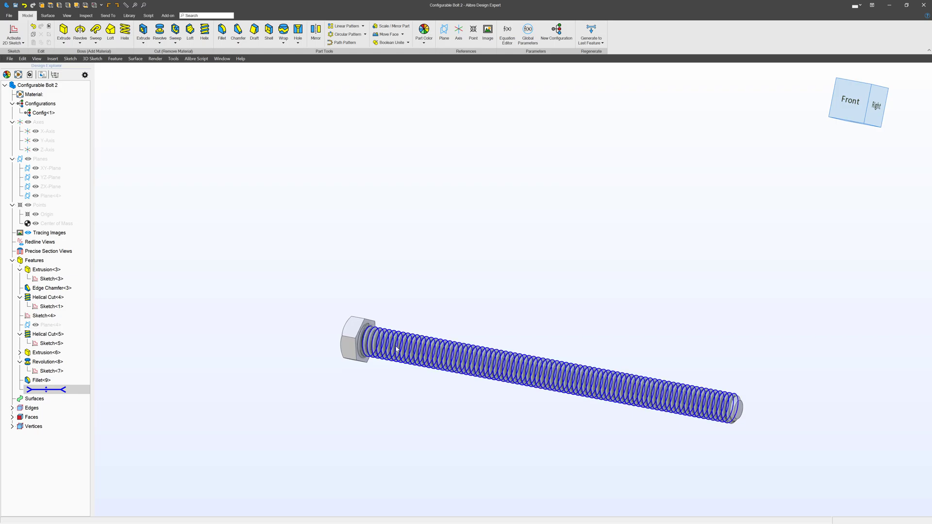
# - Inspect the bolt from head to tip and review its named parameters in the Equation Editor
pyautogui.moveTo(445, 270)
pyautogui.mouseDown(button='middle')
pyautogui.moveTo(466, 278)
pyautogui.moveTo(446, 278)
pyautogui.mouseUp(button='middle')
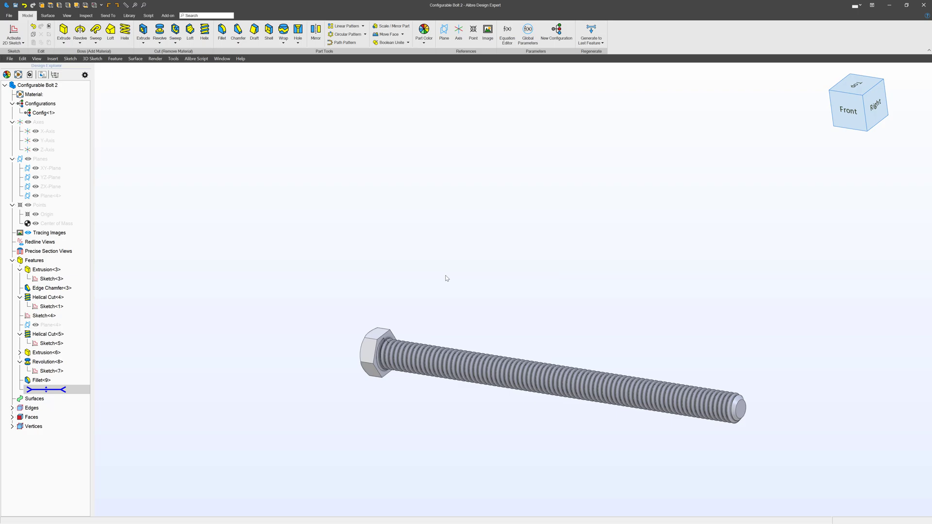
pyautogui.scroll(-2, 447, 278)
pyautogui.scroll(2, 469, 337)
pyautogui.moveTo(469, 337)
pyautogui.mouseDown(button='middle')
pyautogui.moveTo(479, 335)
pyautogui.moveTo(465, 330)
pyautogui.moveTo(470, 289)
pyautogui.moveTo(432, 227)
pyautogui.mouseUp(button='middle')
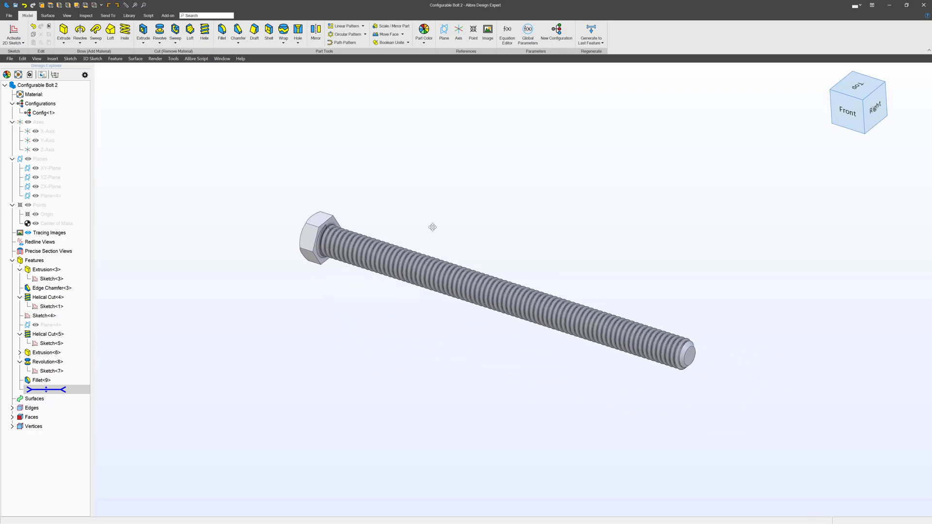
pyautogui.click(507, 34)
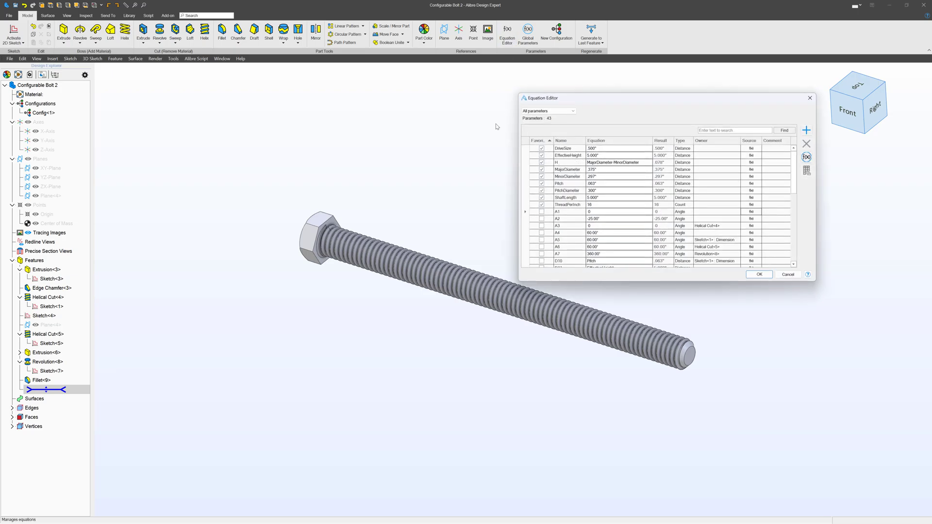
pyautogui.click(768, 275)
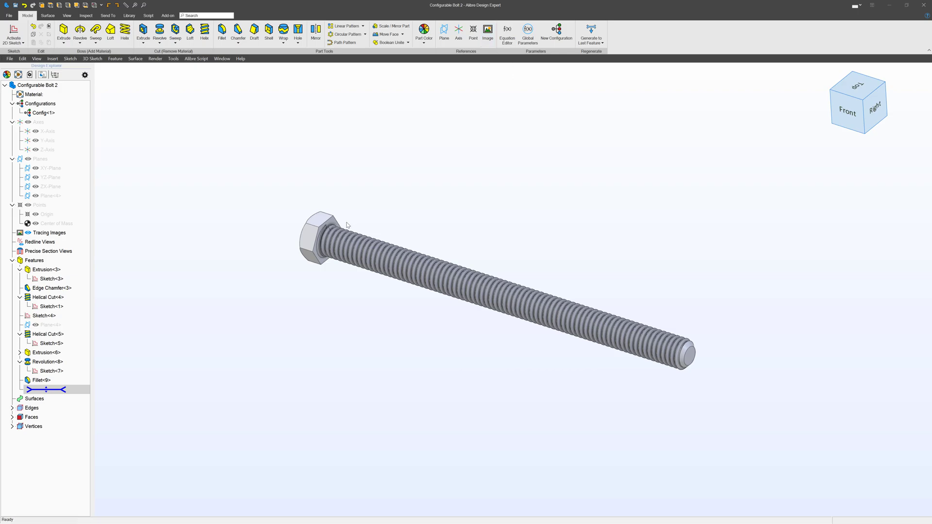
pyautogui.click(507, 33)
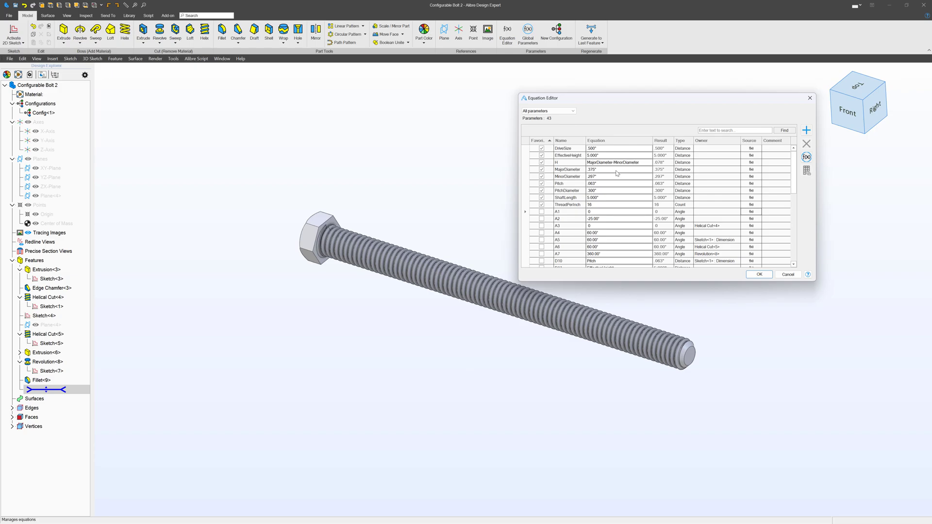
pyautogui.click(758, 274)
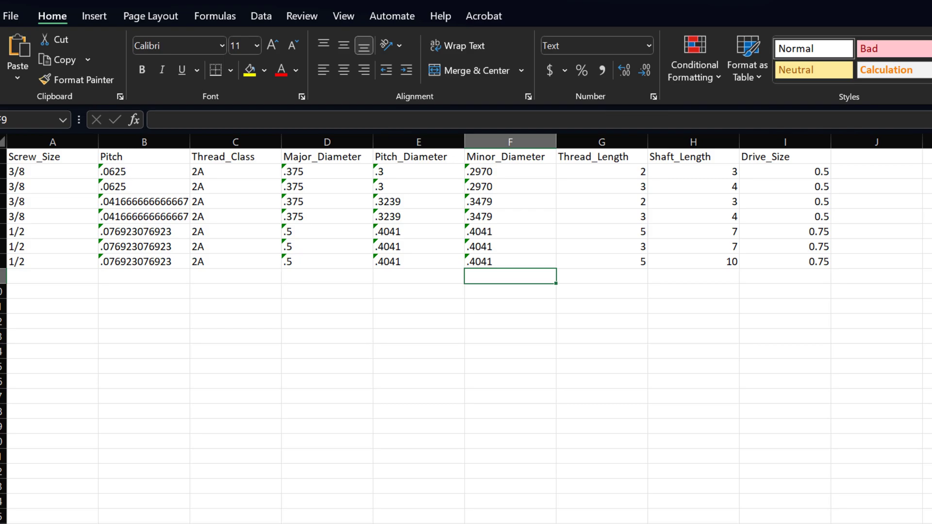
# - Switch to the Excel sheet of screw sizes and review its column headings from Screw_Size through Drive_Size
pyautogui.click(33, 160)
pyautogui.press('Right')
pyautogui.press('Right')
pyautogui.press('Right')
pyautogui.press('Right')
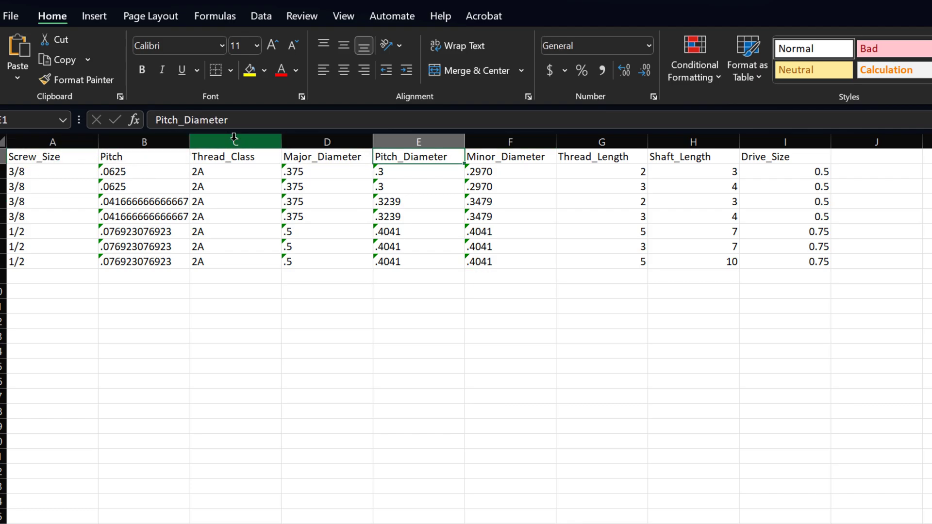
pyautogui.press('Right')
pyautogui.press('Right')
pyautogui.press('Right')
pyautogui.press('Right')
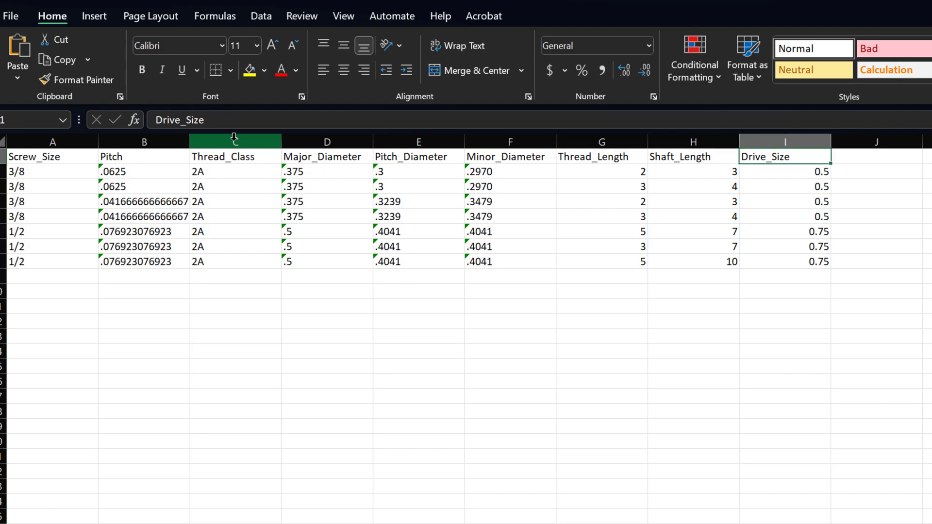
# - Examine the 3/8 screw rows and the first 1/2 row across all columns, and compare the Screw_Size entries
pyautogui.moveTo(29, 171); pyautogui.dragTo(790, 176)
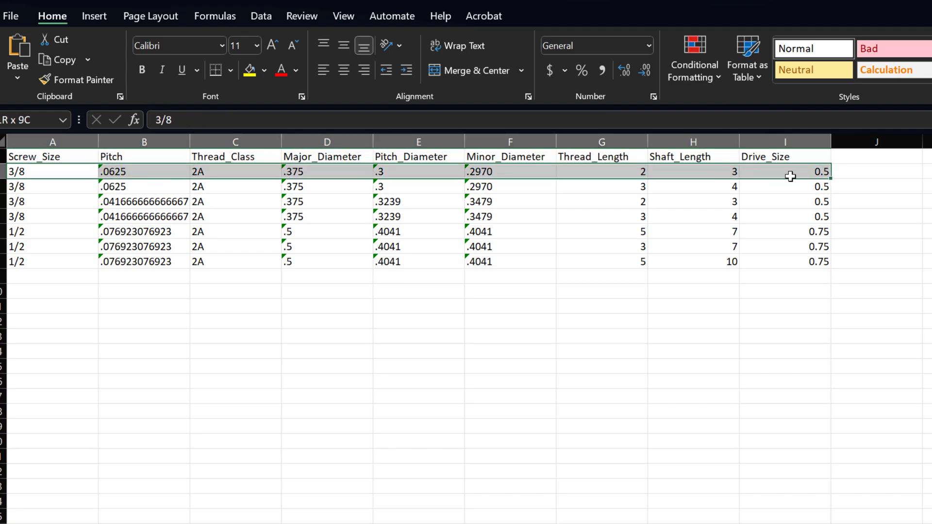
pyautogui.moveTo(21, 186); pyautogui.dragTo(764, 187)
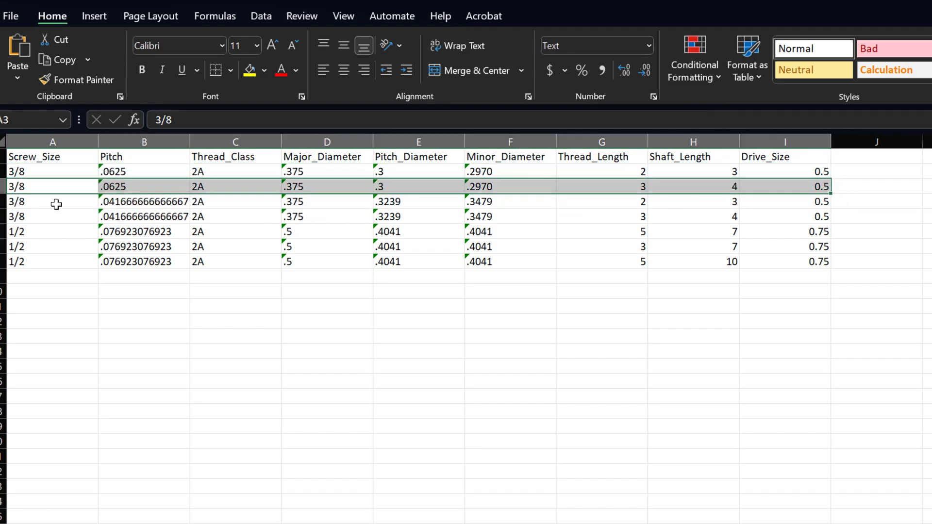
pyautogui.moveTo(57, 203); pyautogui.dragTo(796, 203)
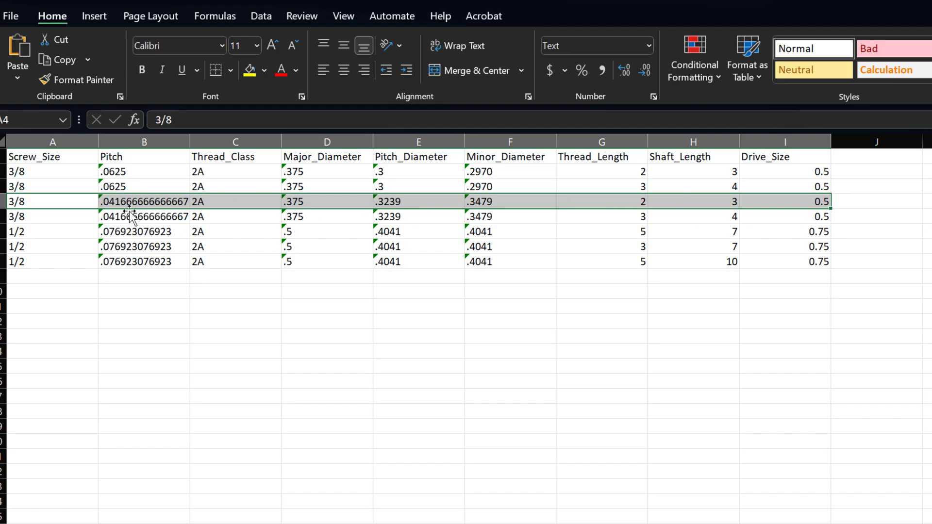
pyautogui.moveTo(73, 216); pyautogui.dragTo(804, 213)
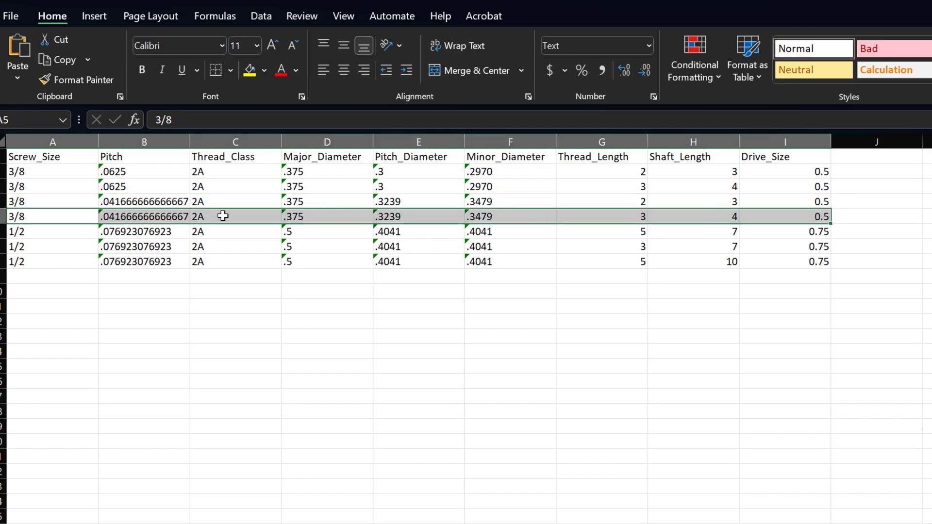
pyautogui.moveTo(68, 233); pyautogui.dragTo(795, 232)
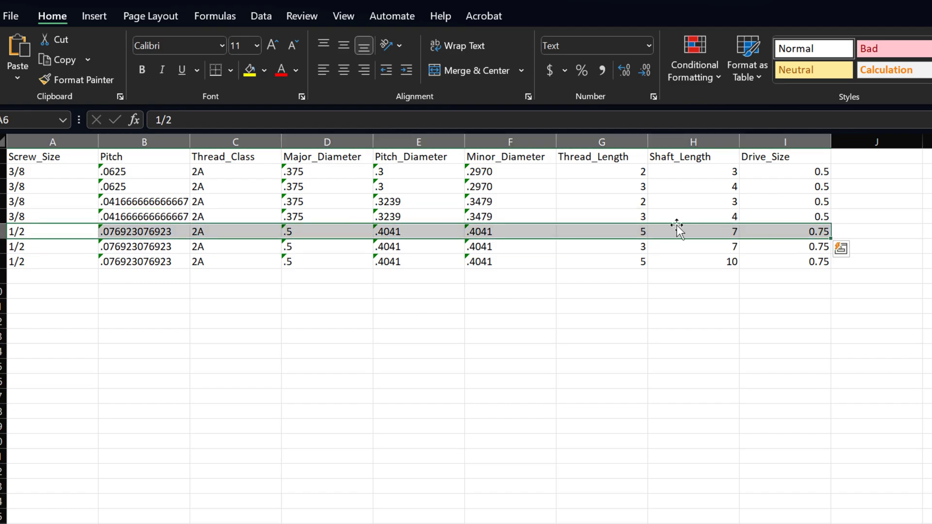
pyautogui.moveTo(32, 173); pyautogui.dragTo(47, 262)
pyautogui.click(33, 236)
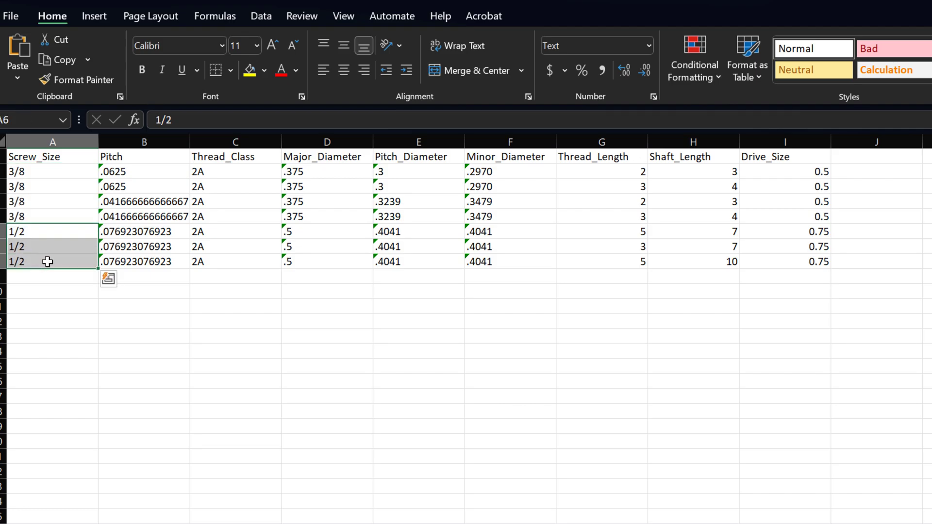
# - Switch back to Alibre Design and close the Configurable Bolt 2 part window
pyautogui.hotkey('alt', 'Tab')
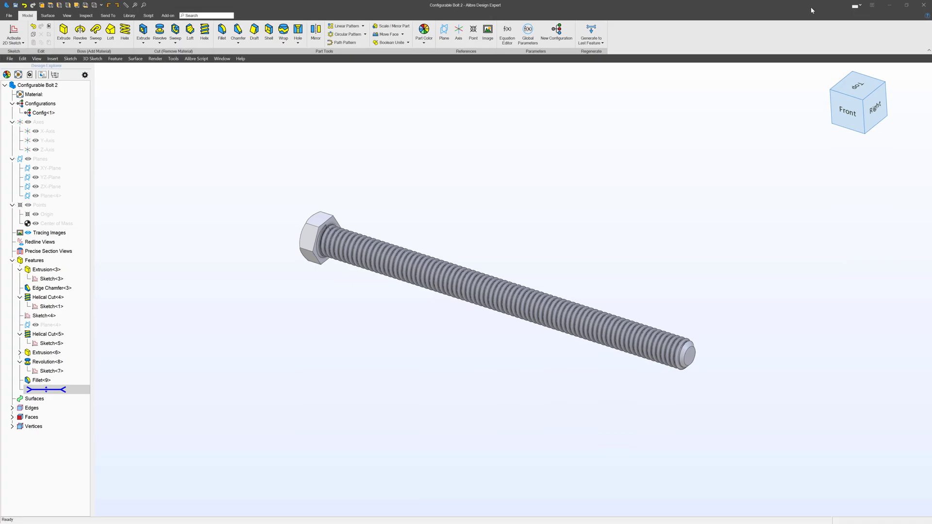
pyautogui.click(922, 5)
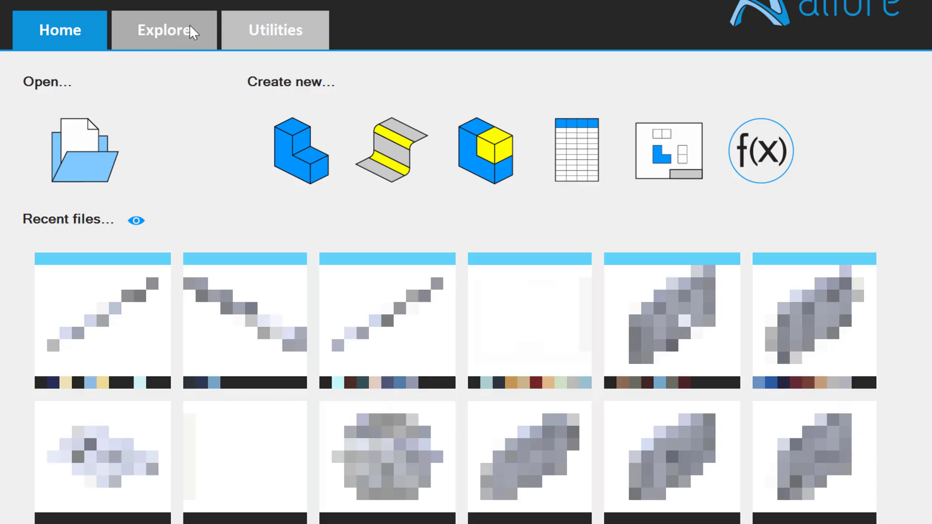
# - Start adding a part from a spreadsheet, using the Bolts.xlsx file with millimetres as display units
pyautogui.click(190, 28)
pyautogui.click(296, 35)
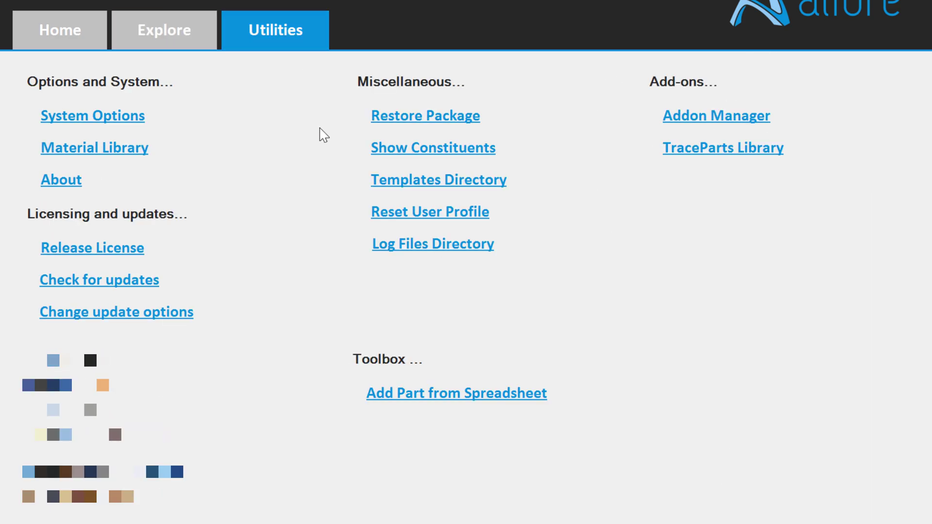
pyautogui.click(441, 392)
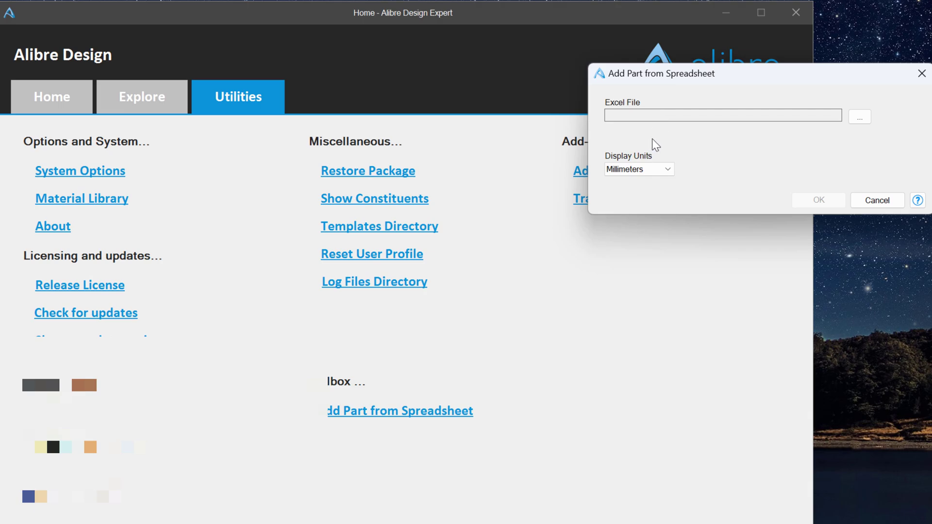
pyautogui.click(859, 117)
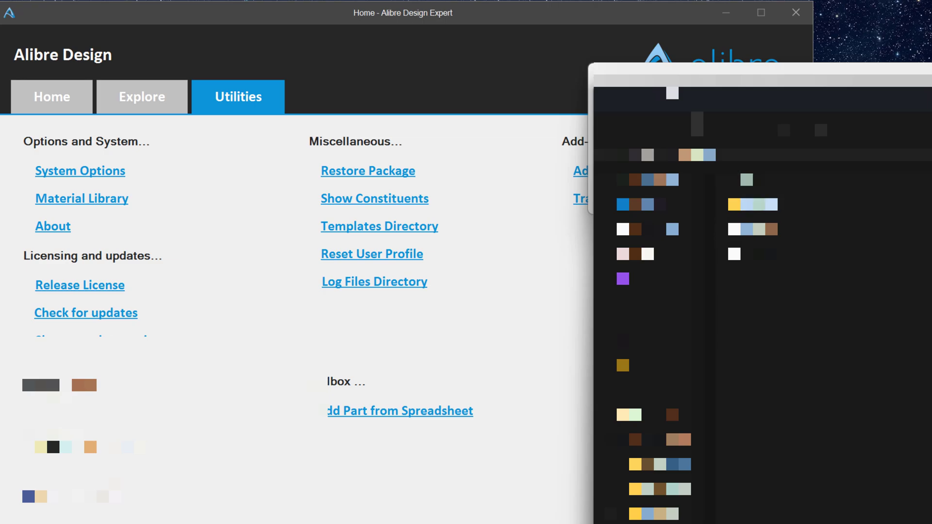
pyautogui.doubleClick(747, 229)
pyautogui.click(829, 196)
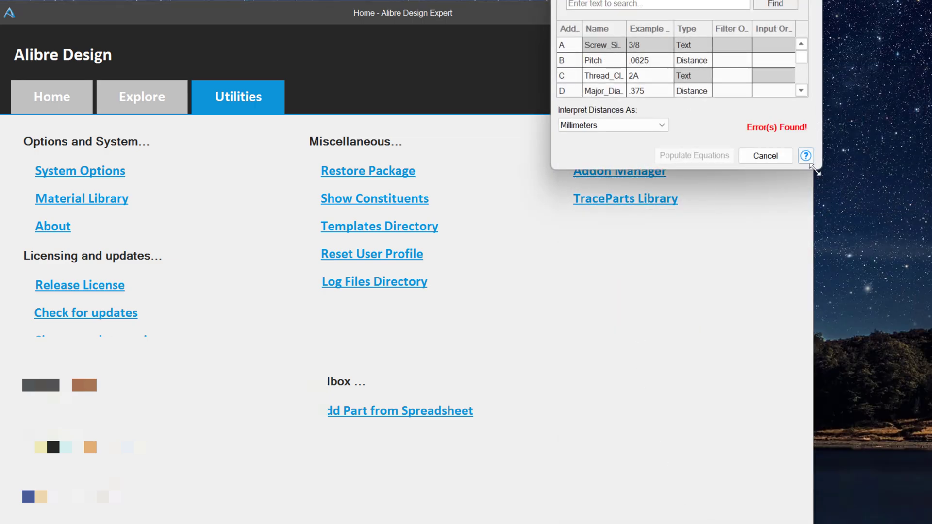
# - Enlarge the Select Columns dialog and set the Drive_Size column's type to Distance
pyautogui.moveTo(818, 172); pyautogui.dragTo(931, 366)
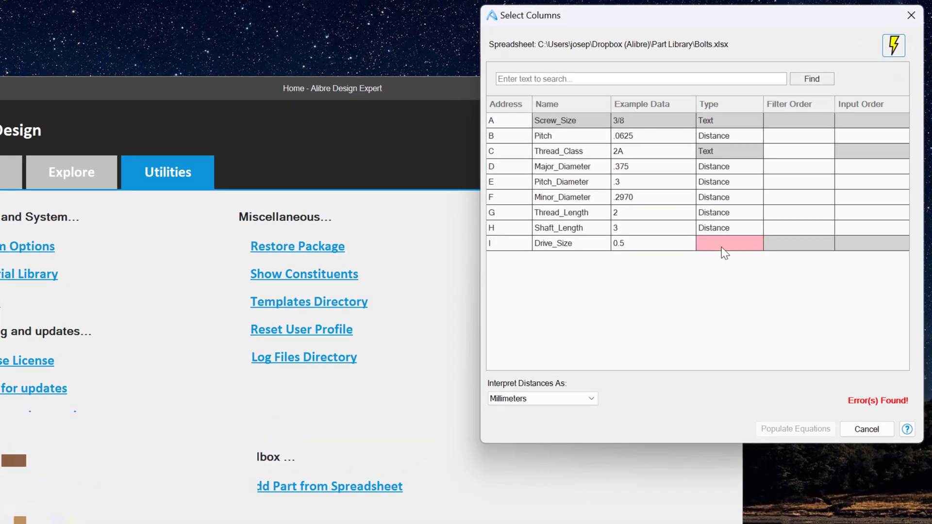
pyautogui.click(791, 171)
pyautogui.click(725, 286)
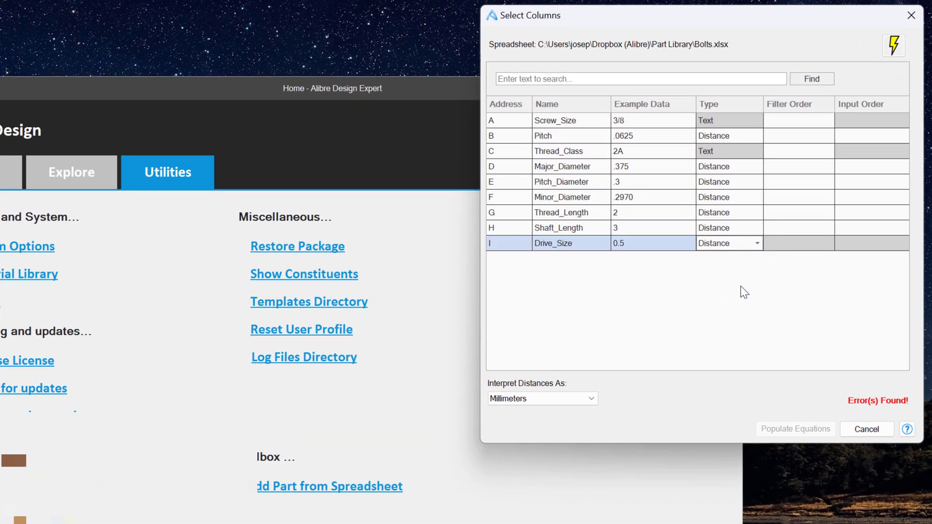
# - Set the filter order to 1 for Screw_Size and 2 for Pitch
pyautogui.click(820, 122)
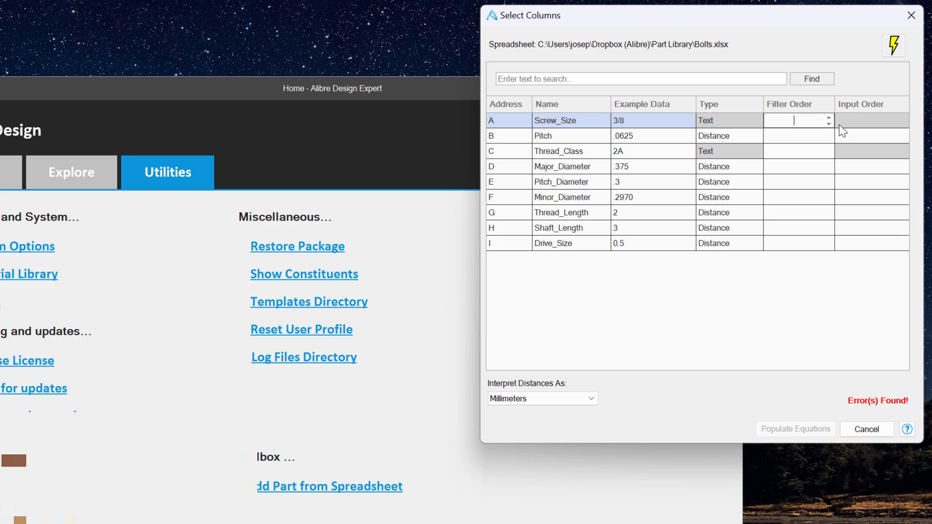
pyautogui.write('1')
pyautogui.press('Return')
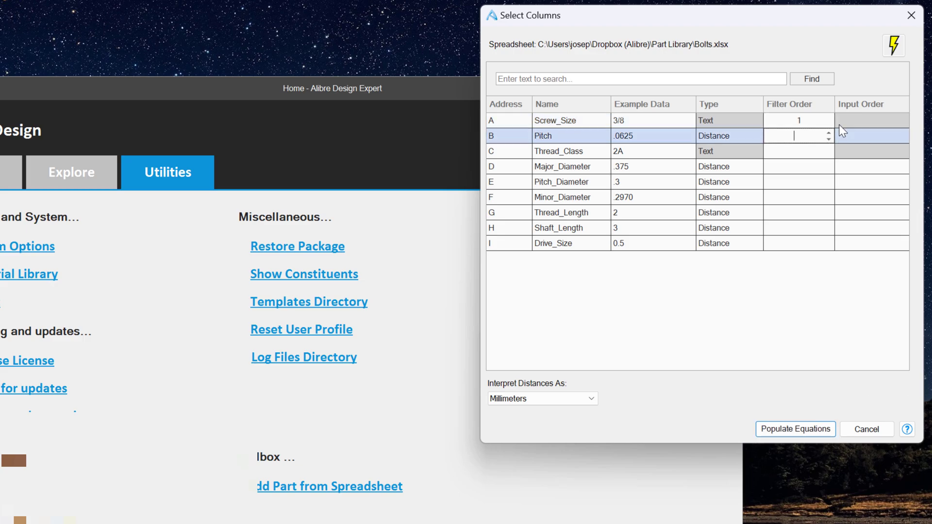
pyautogui.write('2')
pyautogui.press('Return')
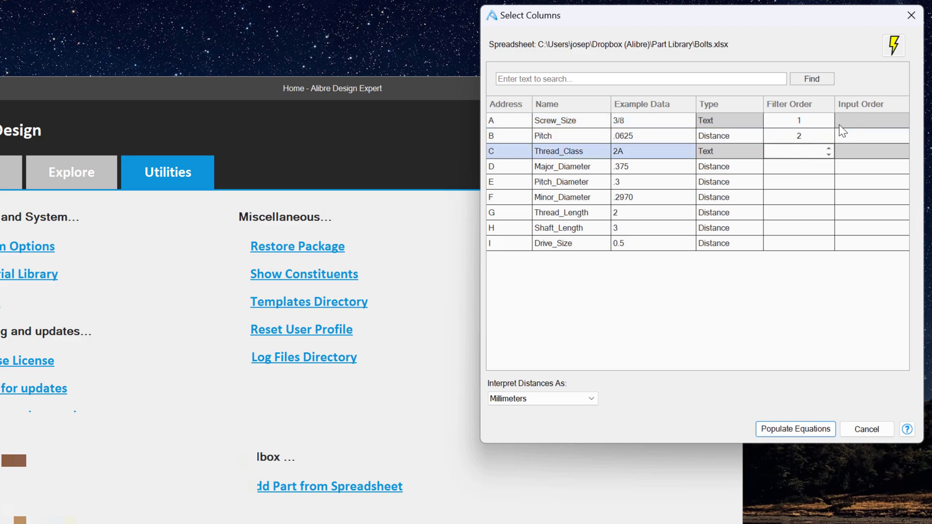
pyautogui.write('3')
pyautogui.press('Return')
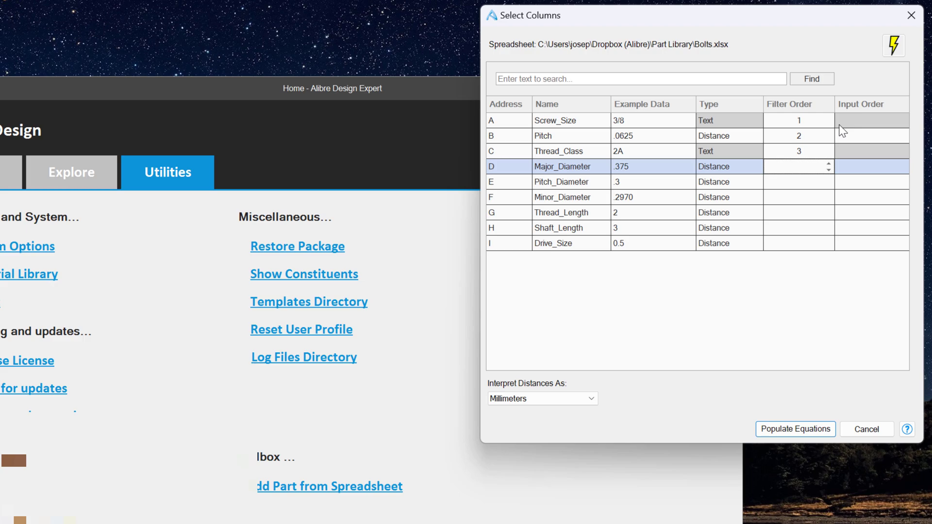
pyautogui.press('Up')
pyautogui.press('BackSpace')
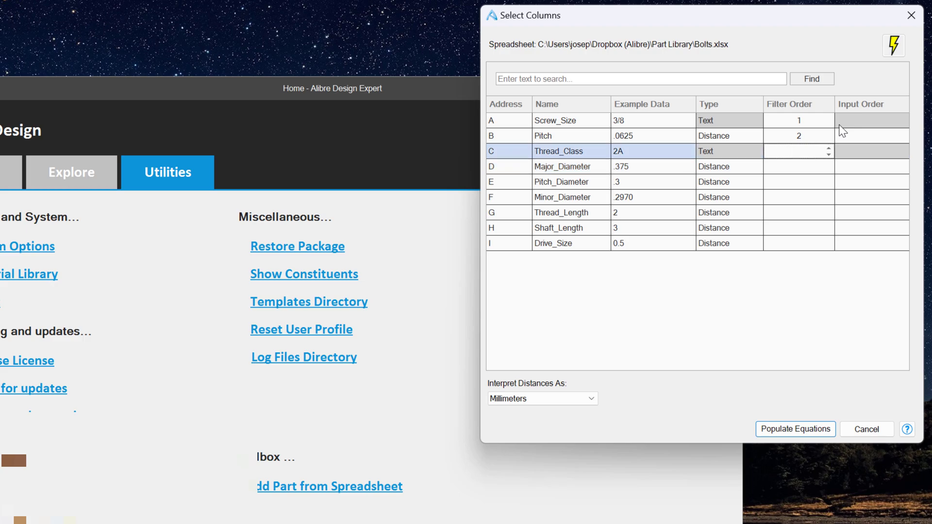
pyautogui.press('Return')
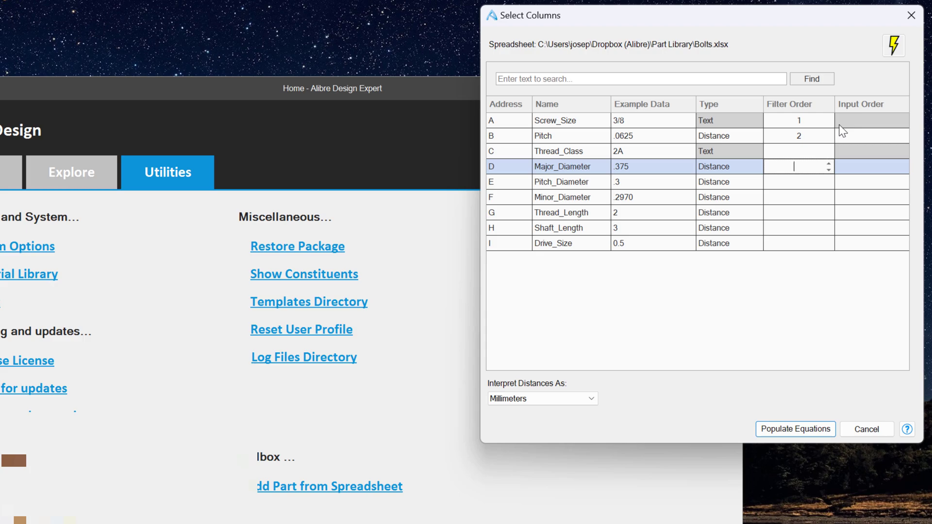
# - Set the filter order to 3 for Thread_Length and 4 for Shaft_Length
pyautogui.press('Up')
pyautogui.press('Down')
pyautogui.press('Down')
pyautogui.press('Down')
pyautogui.press('Down')
pyautogui.write('3')
pyautogui.press('Return')
pyautogui.write('4')
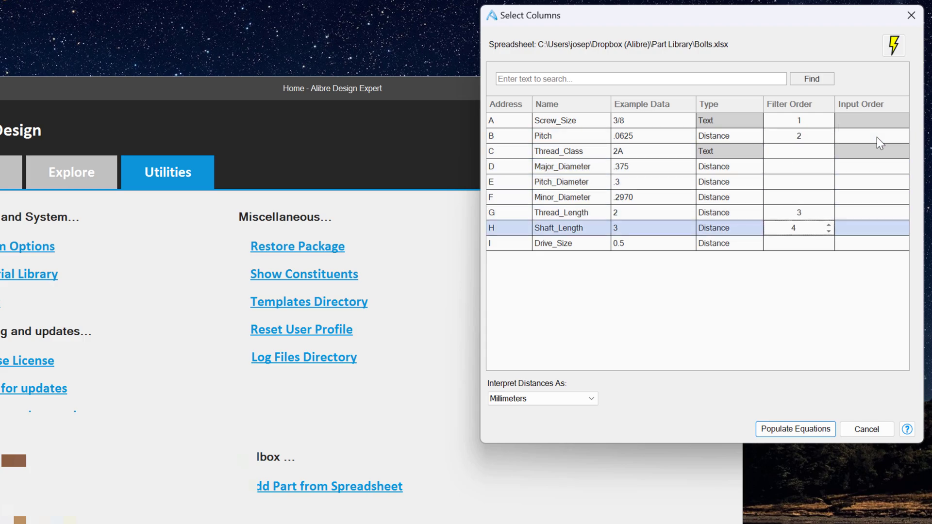
# - Swap the last two filter priorities, giving Thread_Length 4 and Shaft_Length 3
pyautogui.press('Return')
pyautogui.press('Up')
pyautogui.press('Up')
pyautogui.press('BackSpace')
pyautogui.write('4')
pyautogui.press('Return')
pyautogui.press('BackSpace')
pyautogui.write('3')
pyautogui.press('Return')
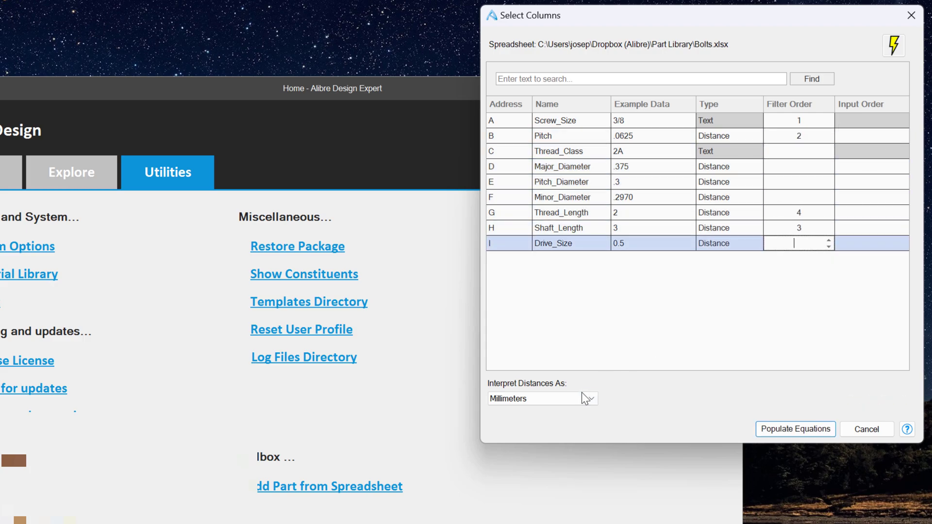
# - Interpret the spreadsheet distances as inches, populate the equations, and review the imported parameters in the Equation Editor
pyautogui.click(581, 392)
pyautogui.click(560, 439)
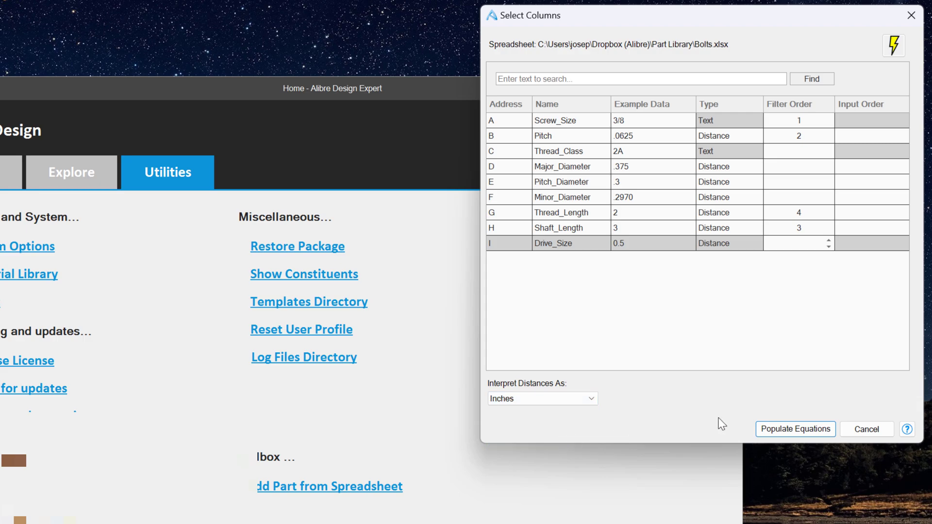
pyautogui.click(796, 429)
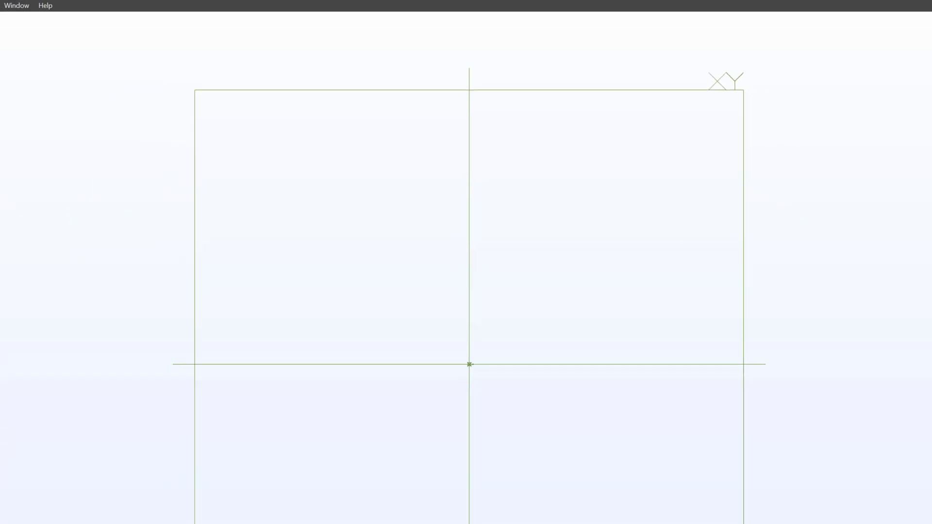
pyautogui.click(513, 39)
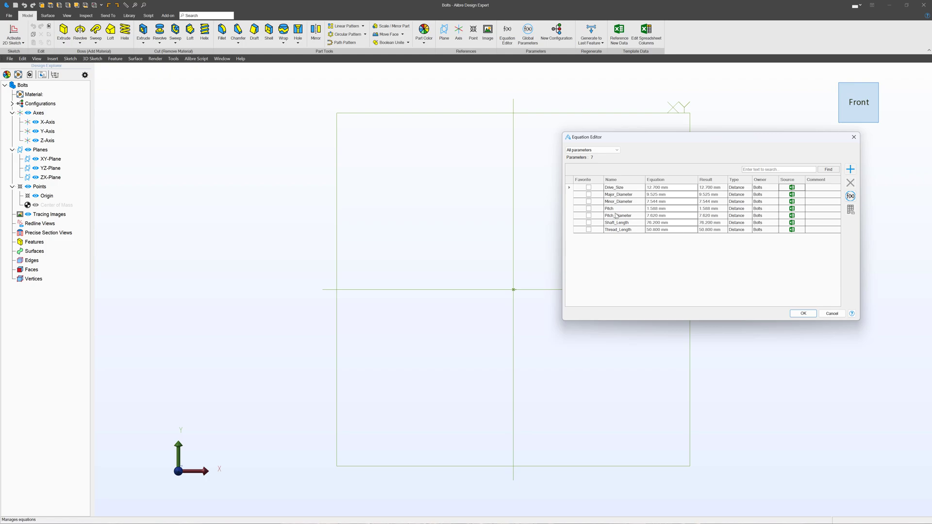
pyautogui.click(803, 313)
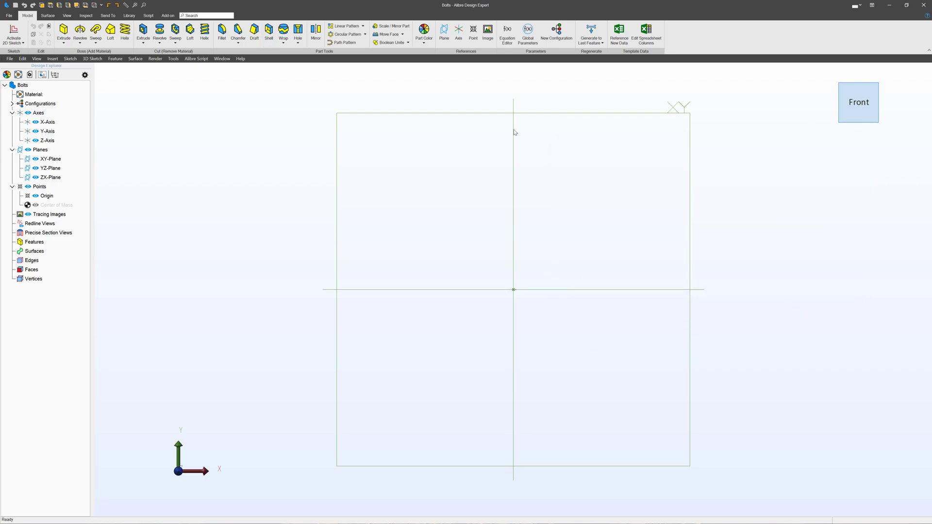
# - Start a 2D sketch on the XY-Plane and draw a circle about 47 mm in diameter centred on the origin
pyautogui.click(553, 113)
pyautogui.click(13, 33)
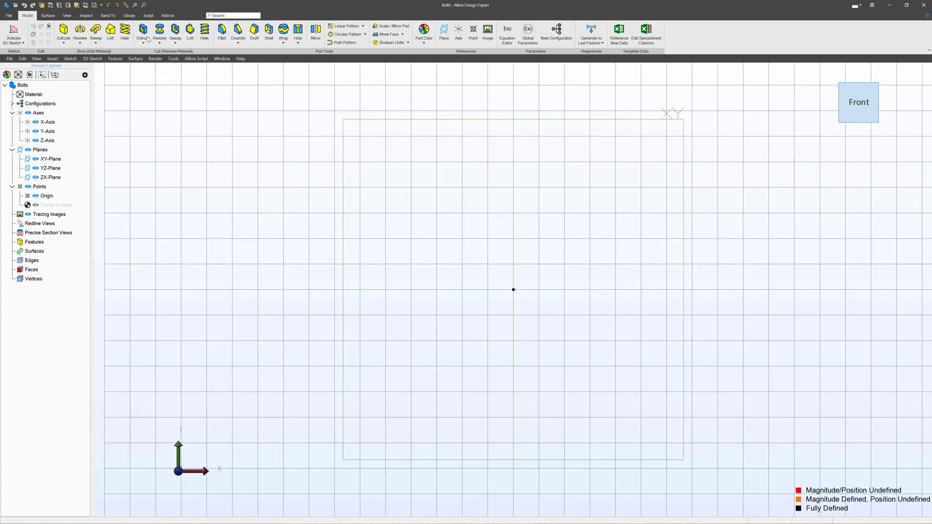
pyautogui.click(181, 33)
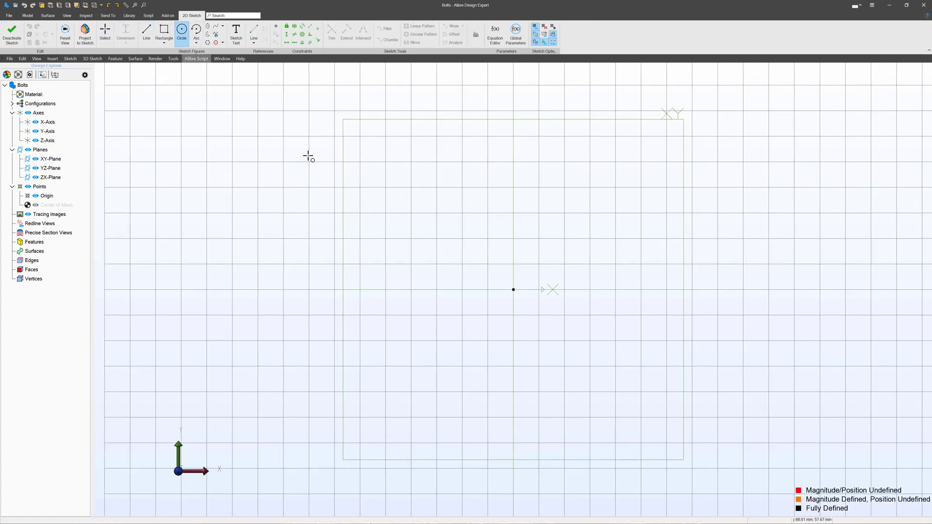
pyautogui.click(513, 289)
pyautogui.click(571, 275)
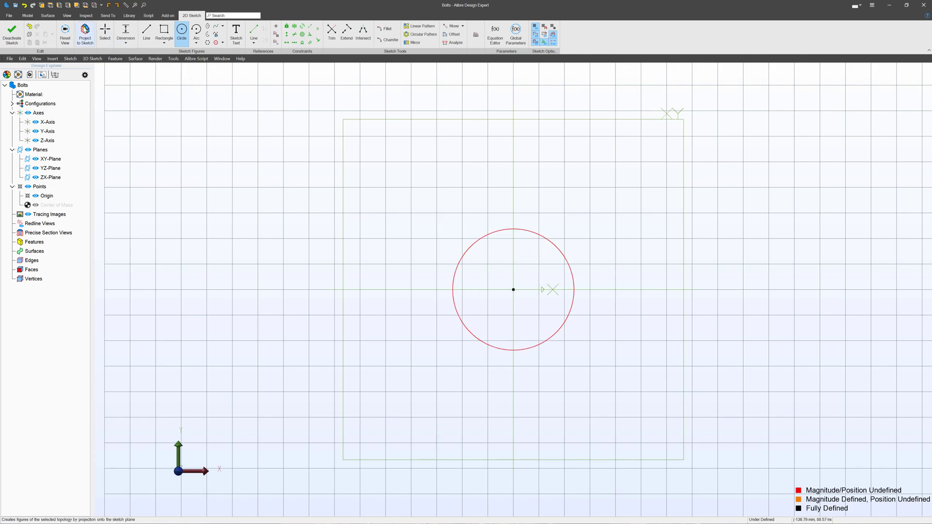
# - Dimension the circle's diameter with the Major_Diameter parameter and finish the sketch
pyautogui.click(125, 30)
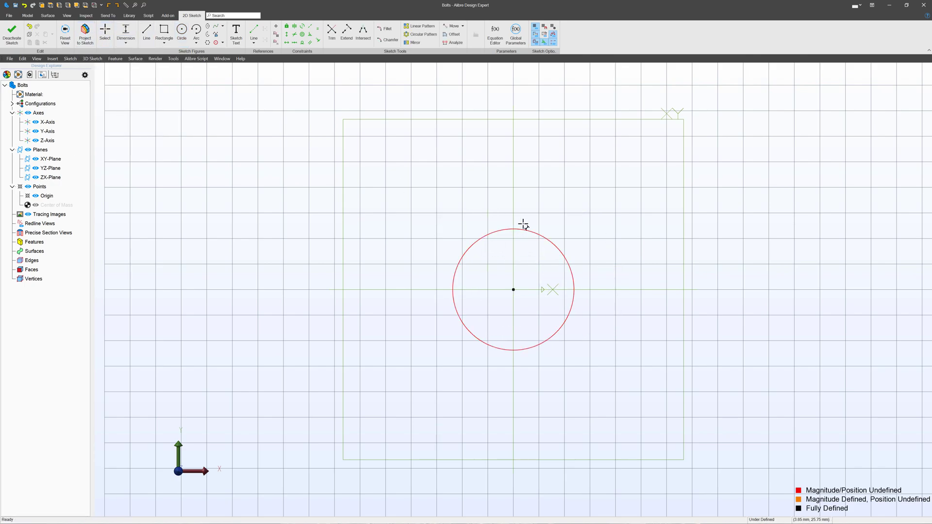
pyautogui.click(523, 227)
pyautogui.click(599, 223)
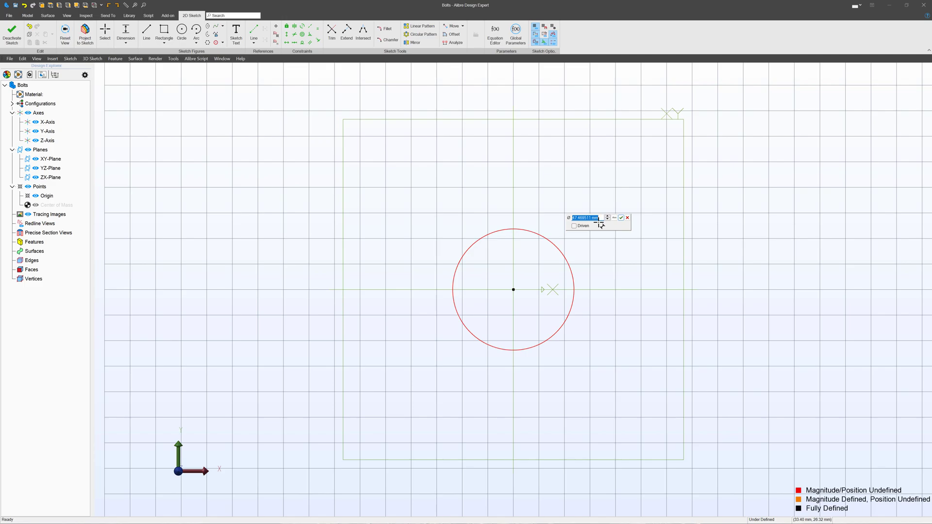
pyautogui.click(614, 217)
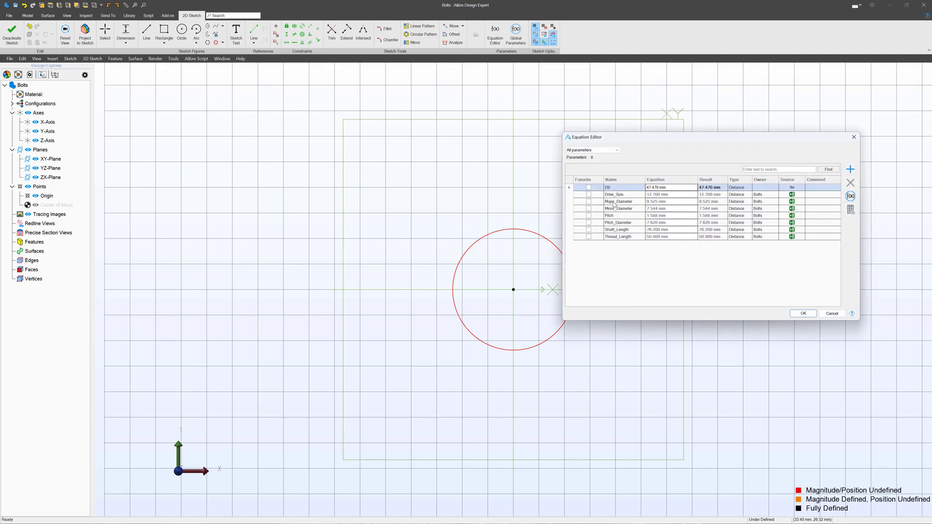
pyautogui.click(614, 203)
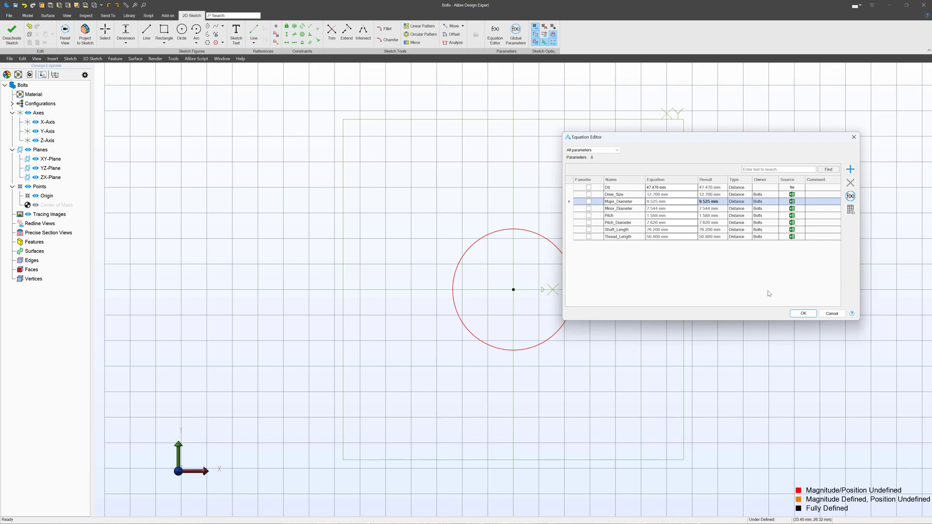
pyautogui.click(803, 313)
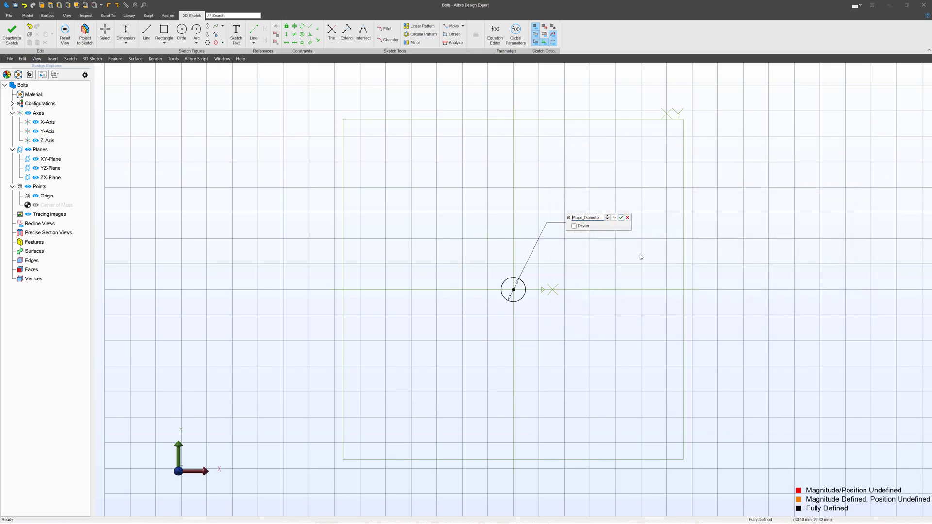
pyautogui.click(621, 217)
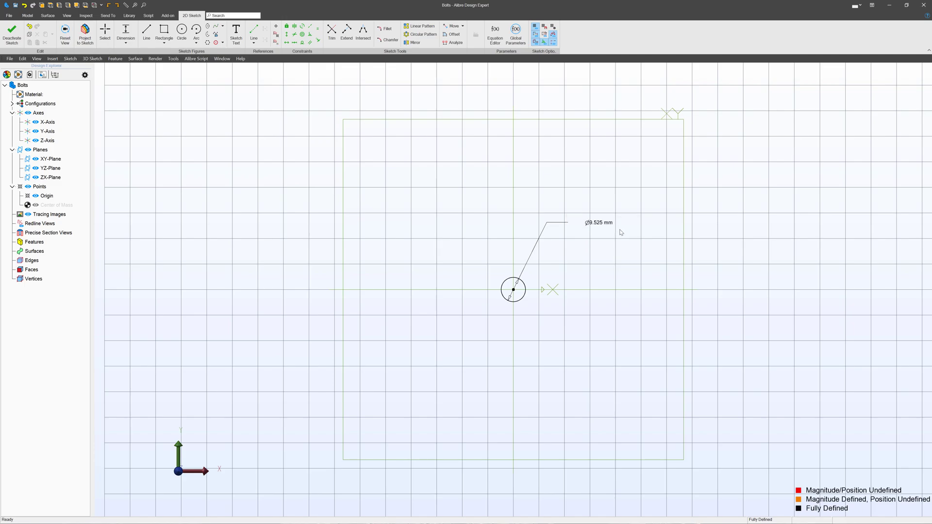
pyautogui.scroll(5, 493, 307)
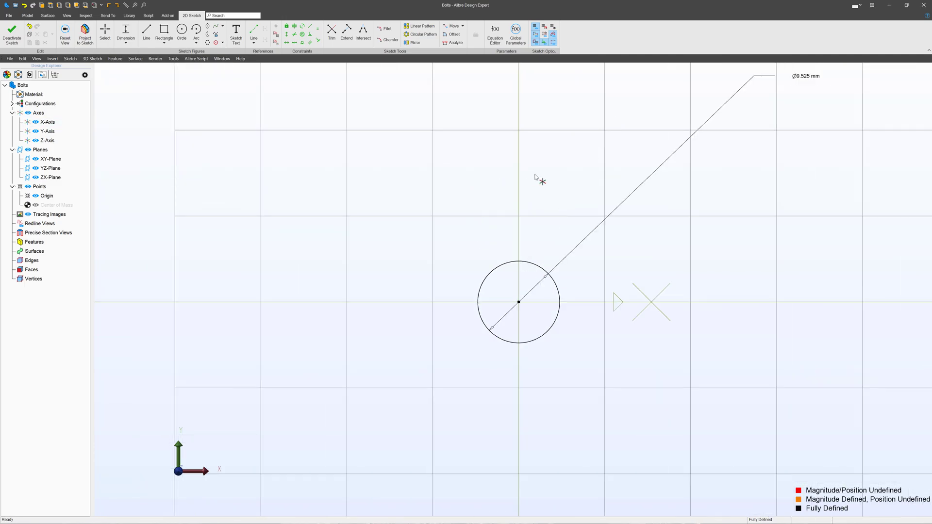
pyautogui.click(11, 33)
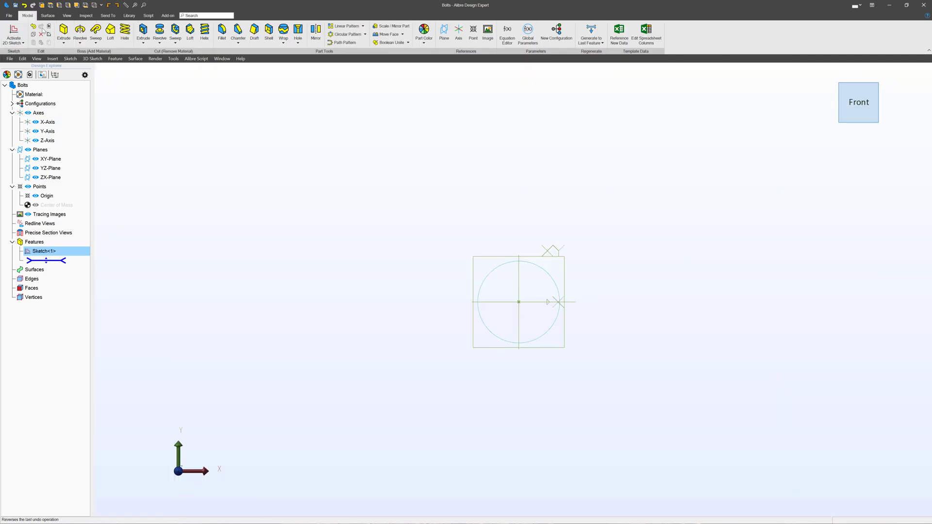
# - Extrude the circle as a boss along its normal, with the depth driven by the Shaft_Length parameter
pyautogui.click(63, 32)
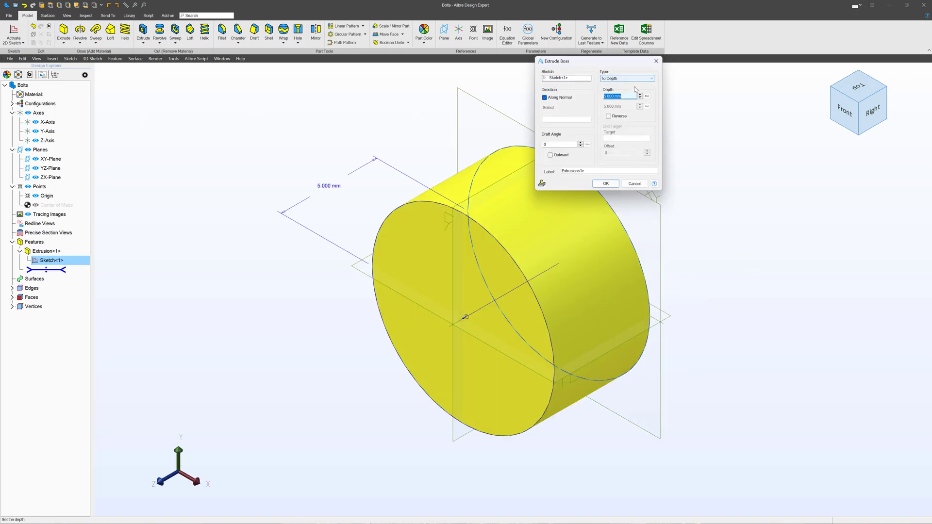
pyautogui.click(645, 97)
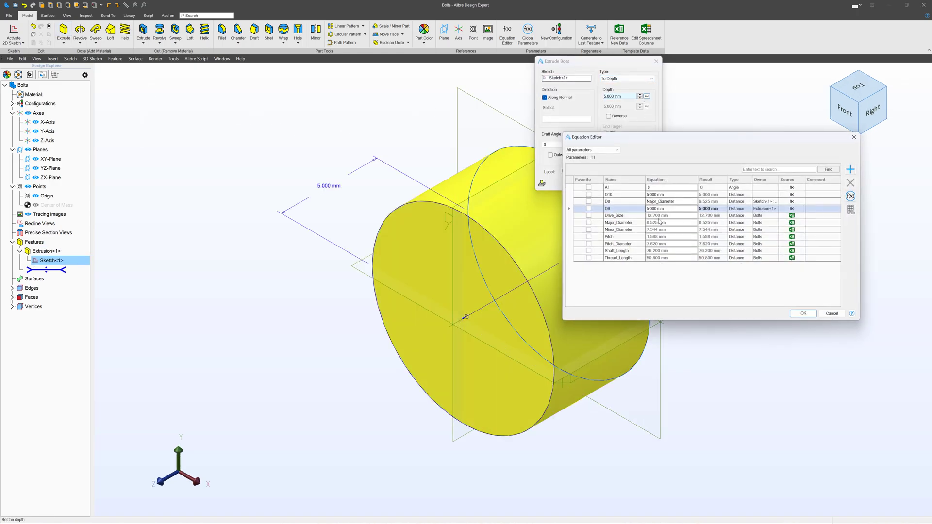
pyautogui.click(634, 250)
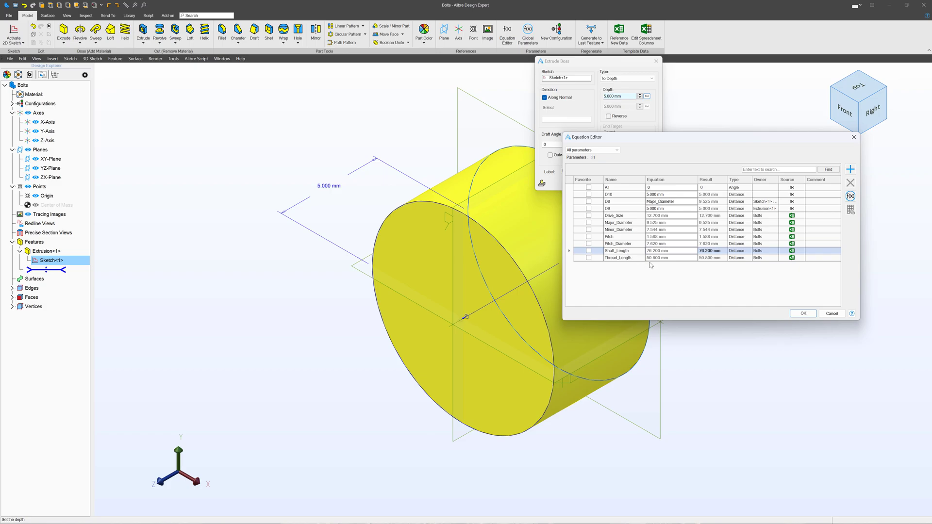
pyautogui.click(803, 313)
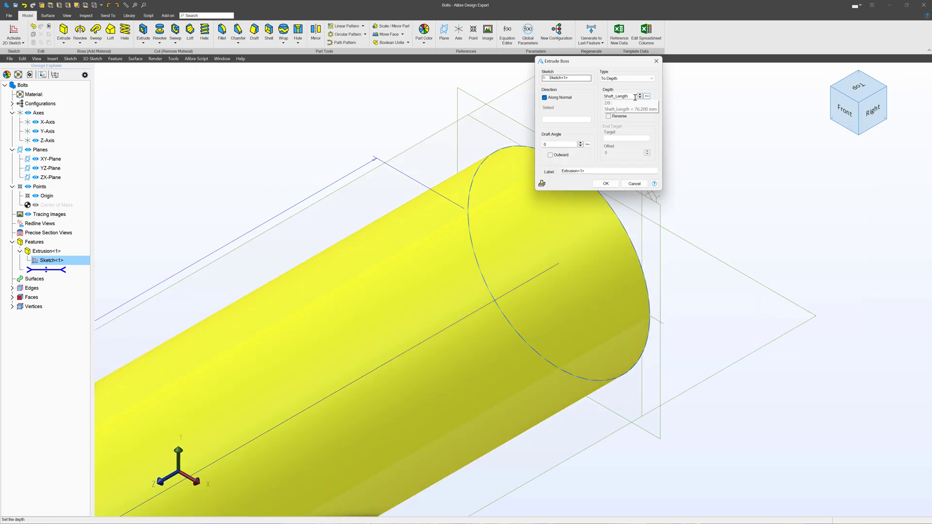
pyautogui.click(606, 183)
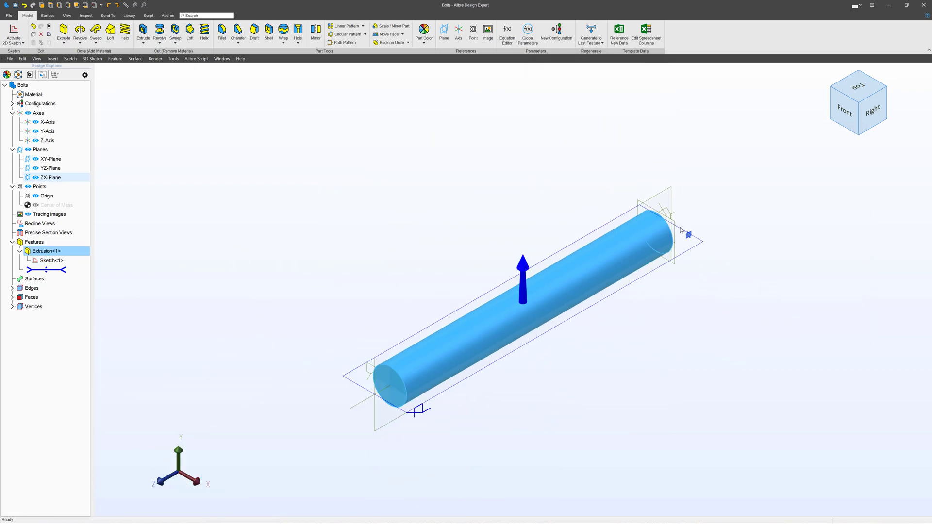
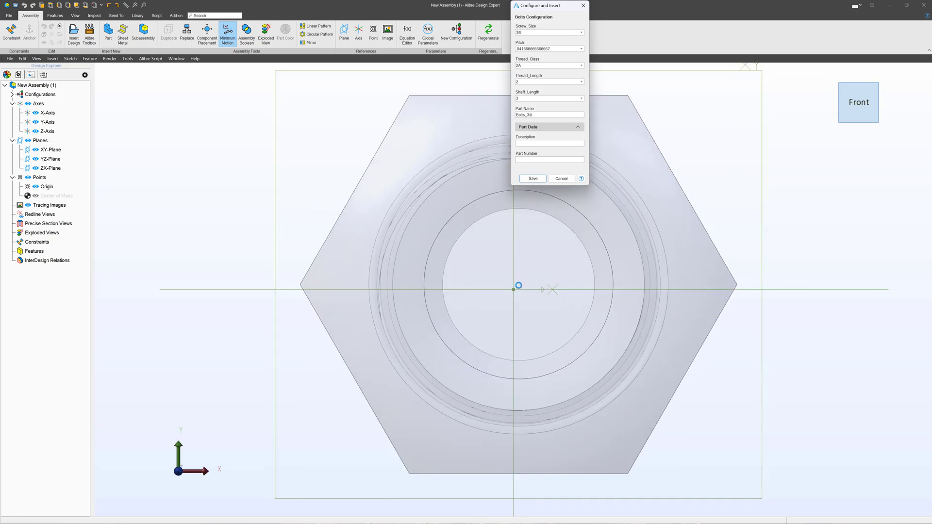
# - Set the bolt's Screw_Size to 1/2 in the insert configuration and preview it in the assembly
pyautogui.click(550, 33)
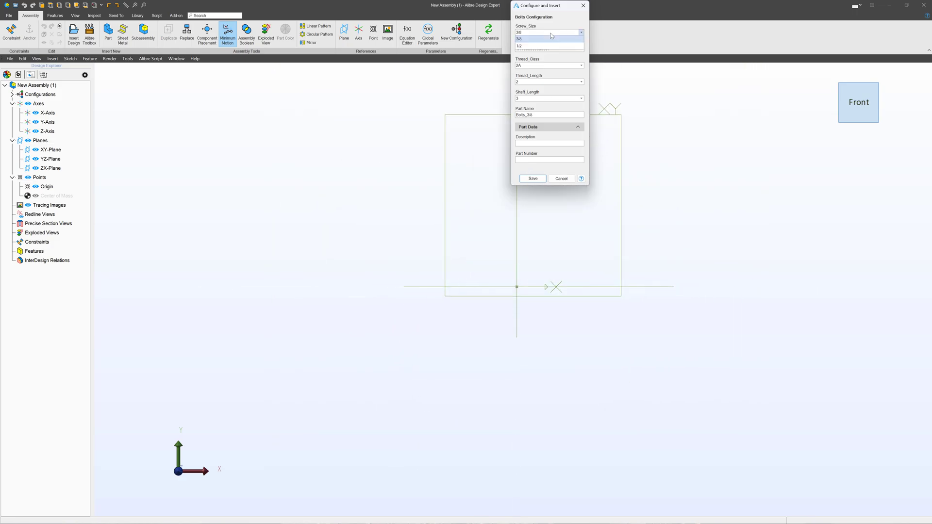
pyautogui.click(534, 45)
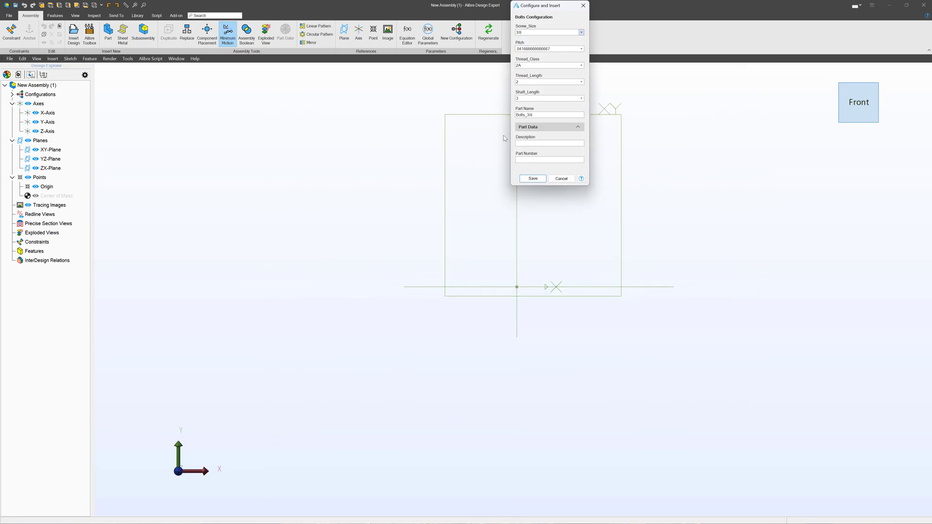
pyautogui.press('Down')
pyautogui.click(475, 281)
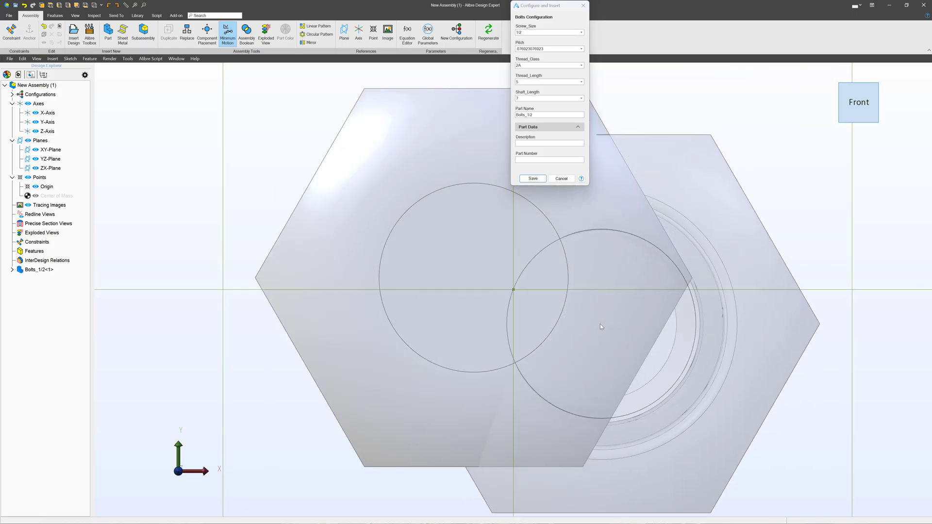
pyautogui.moveTo(600, 324); pyautogui.dragTo(535, 335, button='middle')
pyautogui.scroll(-2, 535, 335)
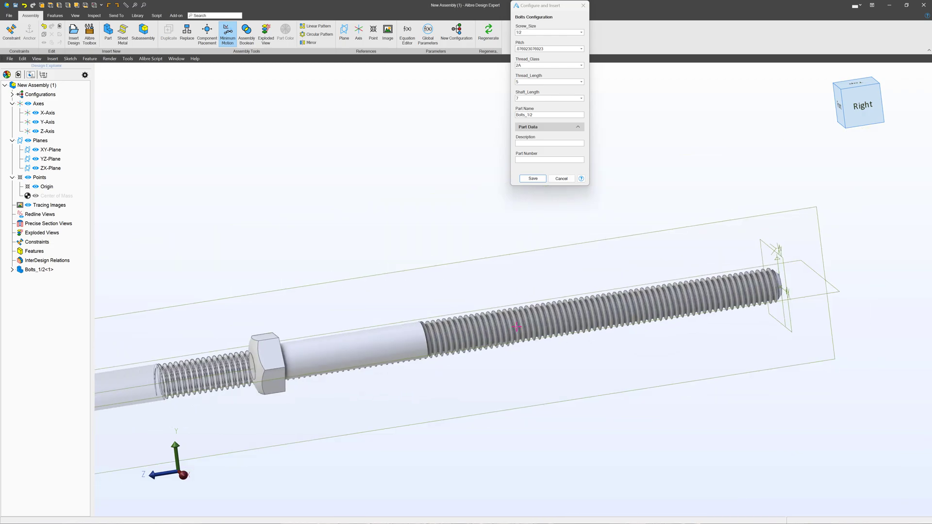
# - Change the bolt's Screw_Size to 3/8 and set its Thread_Length to 3
pyautogui.click(535, 51)
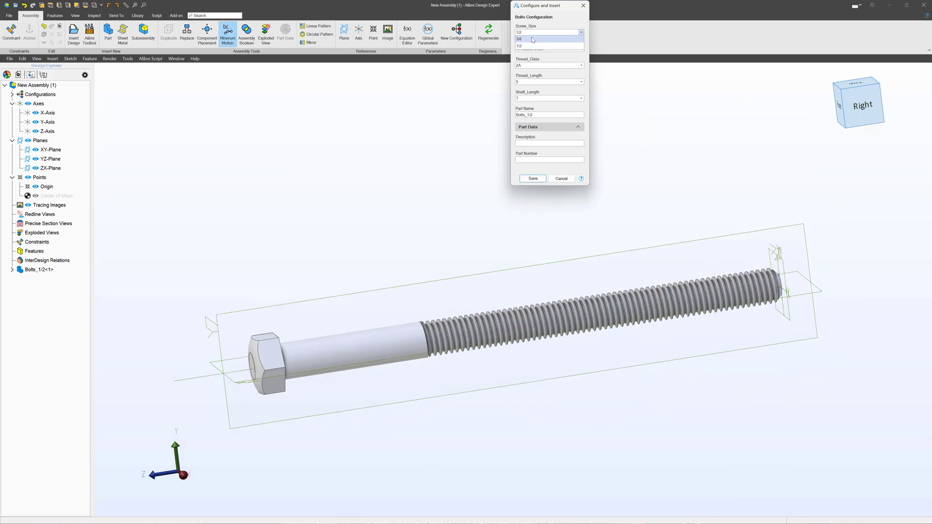
pyautogui.press('Up')
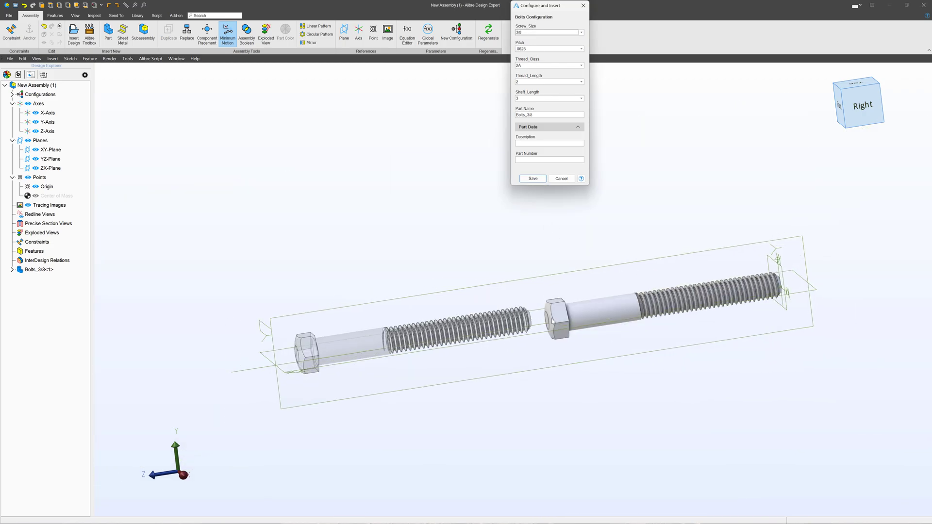
pyautogui.click(539, 67)
pyautogui.click(540, 72)
pyautogui.click(537, 83)
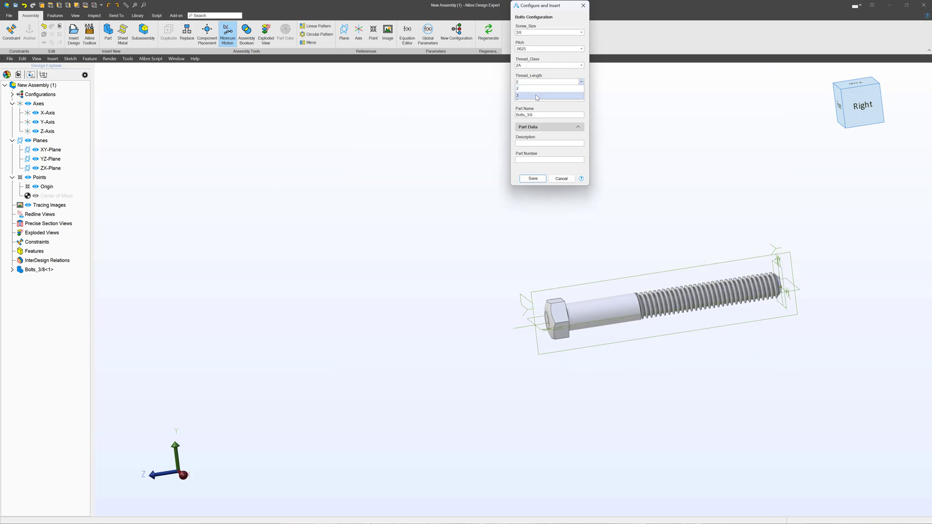
pyautogui.click(536, 98)
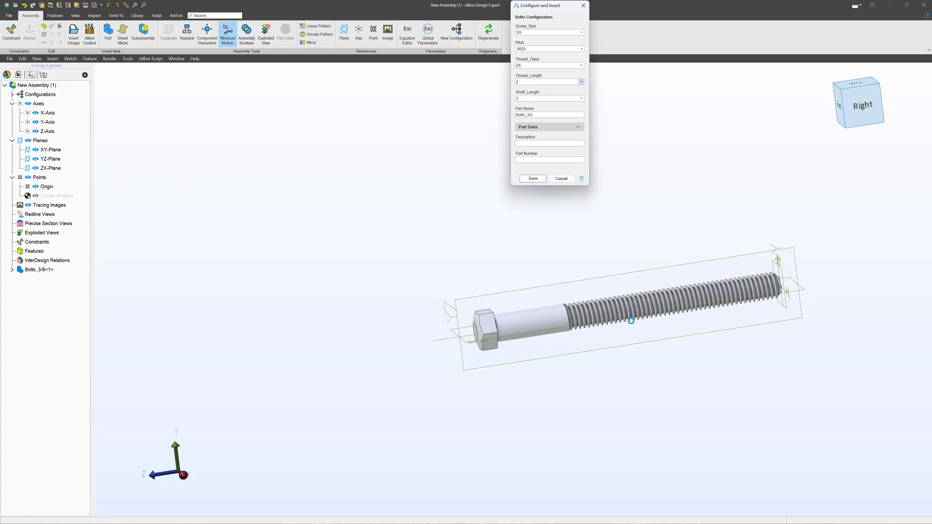
pyautogui.press('Down')
# - Switch the Screw_Size to 1/2 and display the Pitch options offered for that size
pyautogui.click(531, 33)
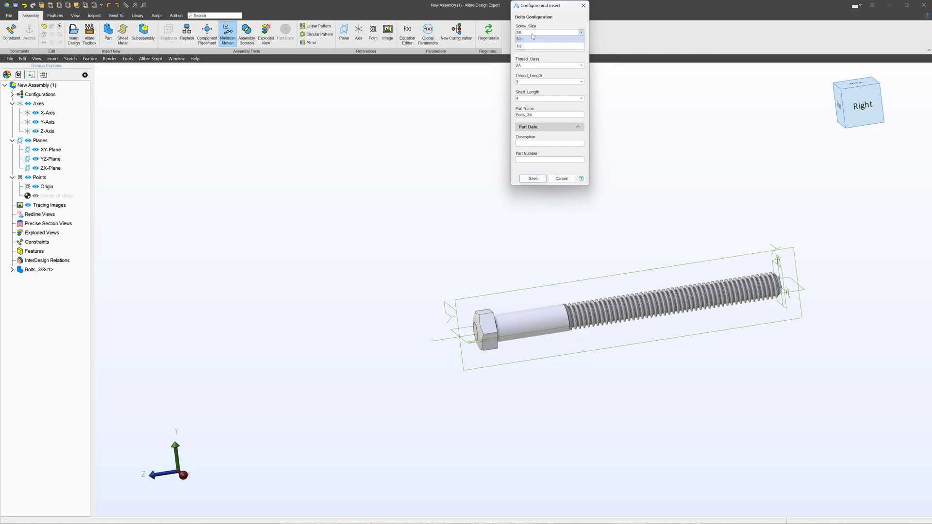
pyautogui.click(527, 49)
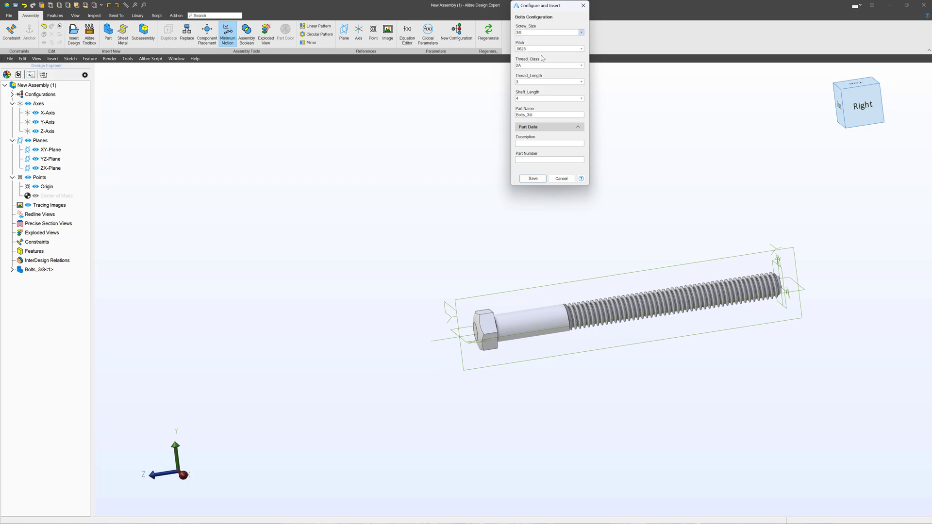
pyautogui.click(543, 49)
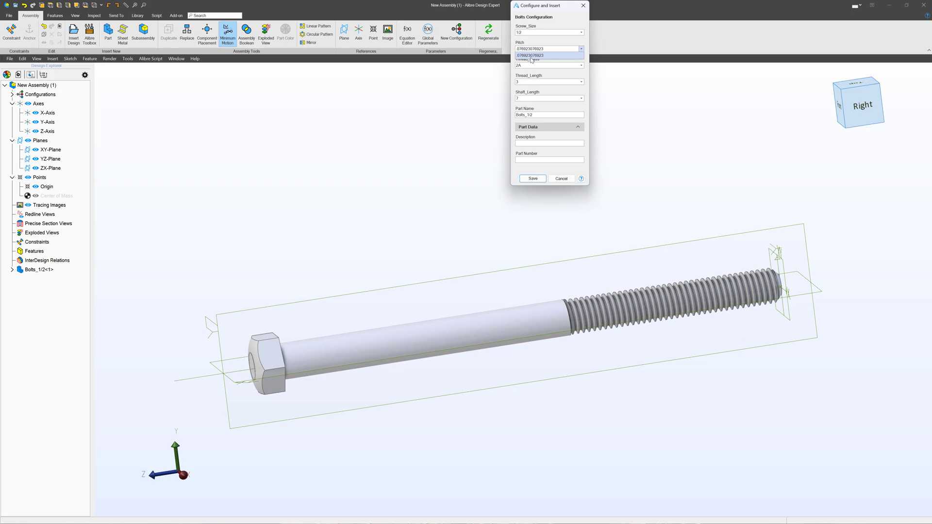
# - Set the Screw_Size to 3/8 with a Pitch of .0416666666666667, and cancel the bolt insertion
pyautogui.click(546, 33)
pyautogui.click(546, 32)
pyautogui.click(540, 41)
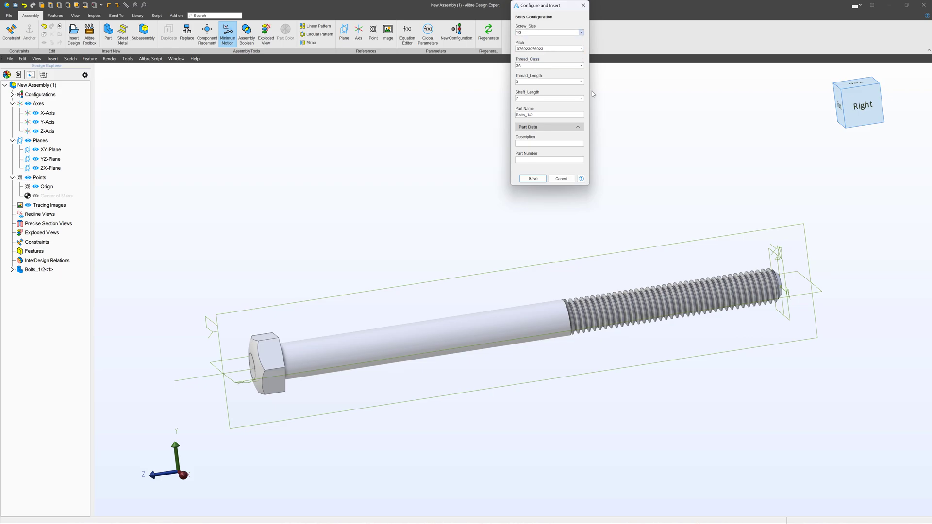
pyautogui.press('Up')
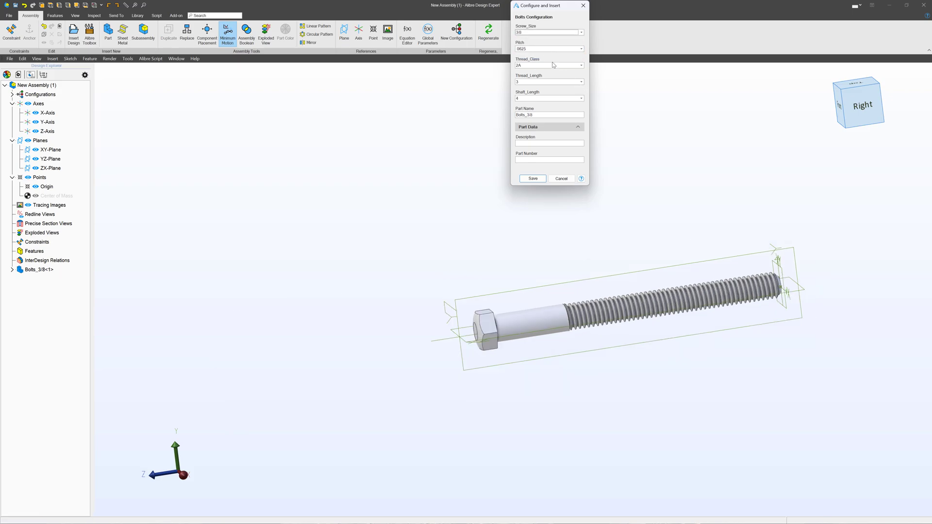
pyautogui.click(534, 49)
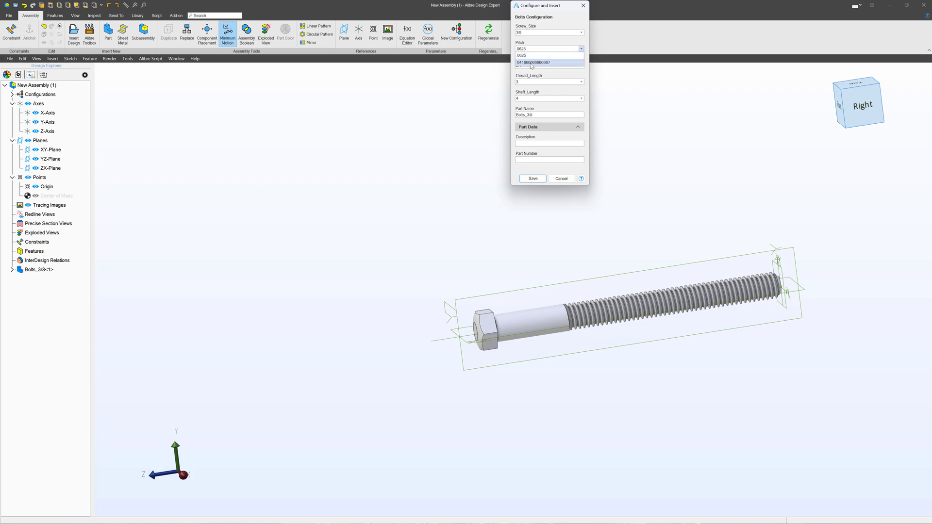
pyautogui.click(532, 63)
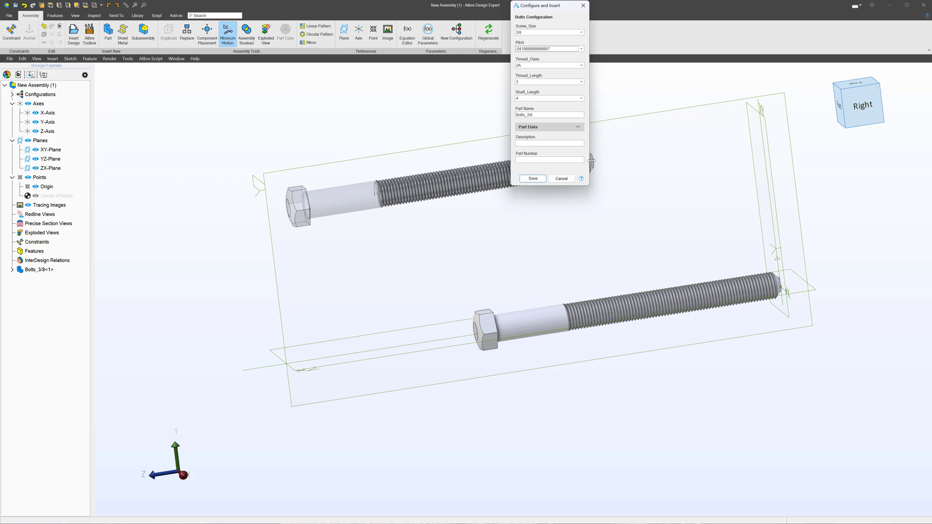
pyautogui.moveTo(591, 161); pyautogui.dragTo(919, 170)
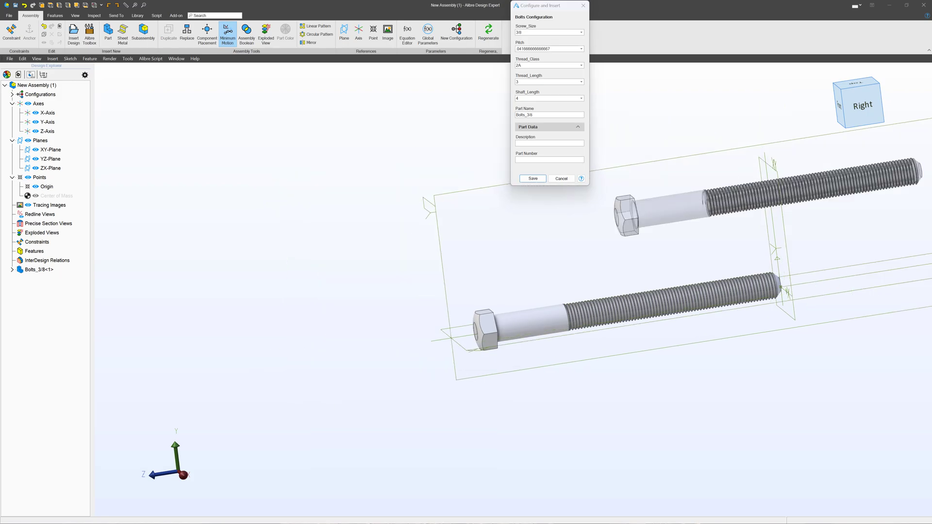
pyautogui.click(556, 181)
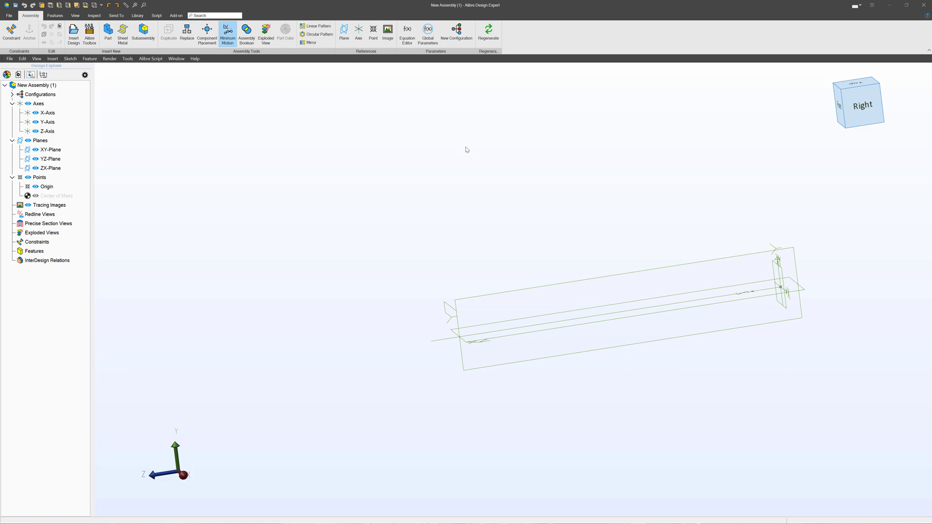
# - Insert the Bolts part from the Alibre Toolbox into the assembly and set its Pitch to .0625
pyautogui.click(86, 41)
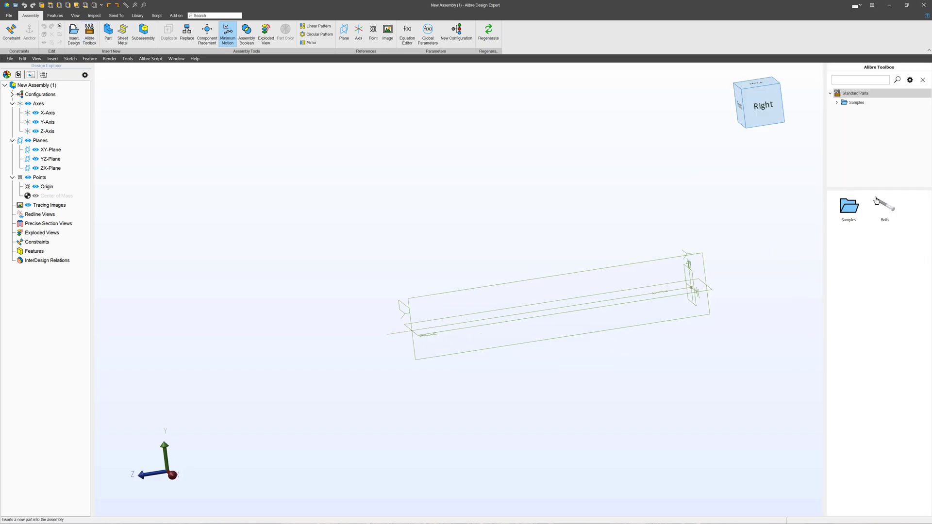
pyautogui.click(888, 204)
pyautogui.click(876, 511)
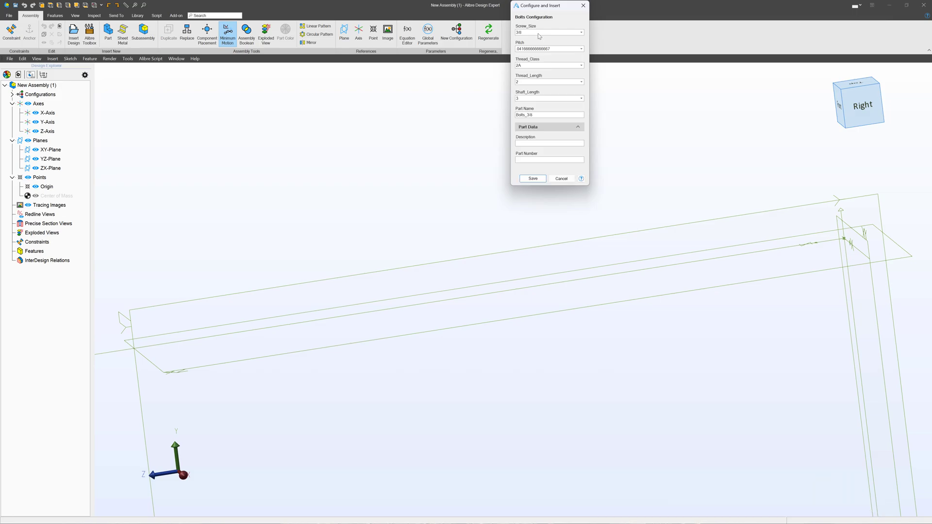
pyautogui.click(538, 49)
pyautogui.click(536, 57)
pyautogui.press('Down')
# - Try the .0416666666666667 Pitch on the 3/8 bolt to compare the threads, and cancel the insertion
pyautogui.click(550, 50)
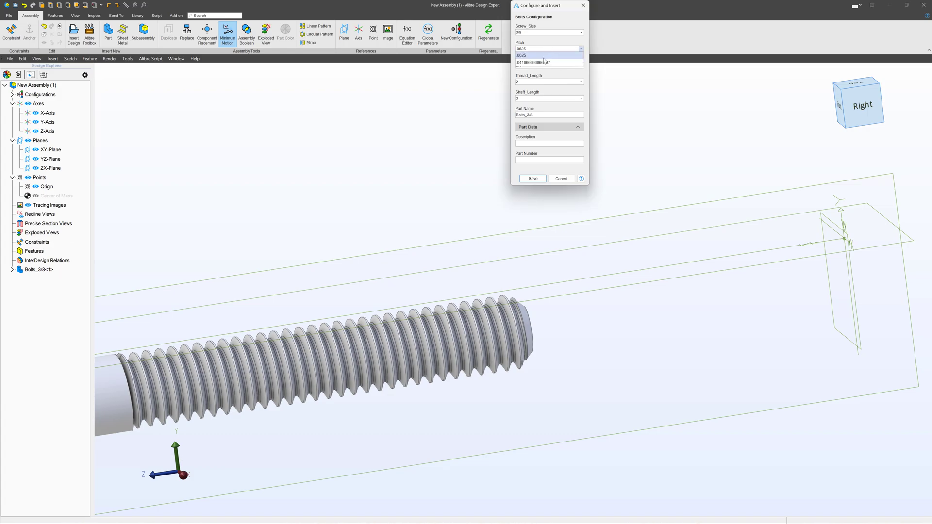
pyautogui.click(540, 63)
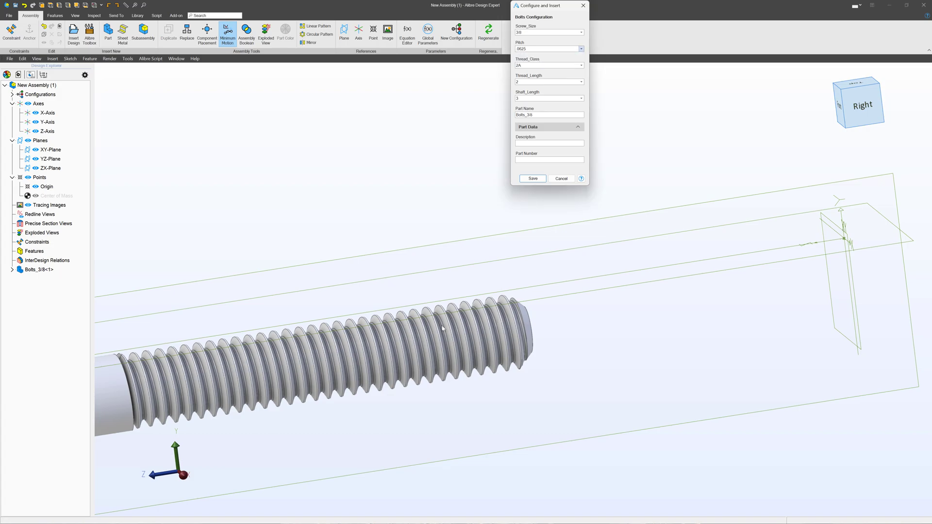
pyautogui.press('Up')
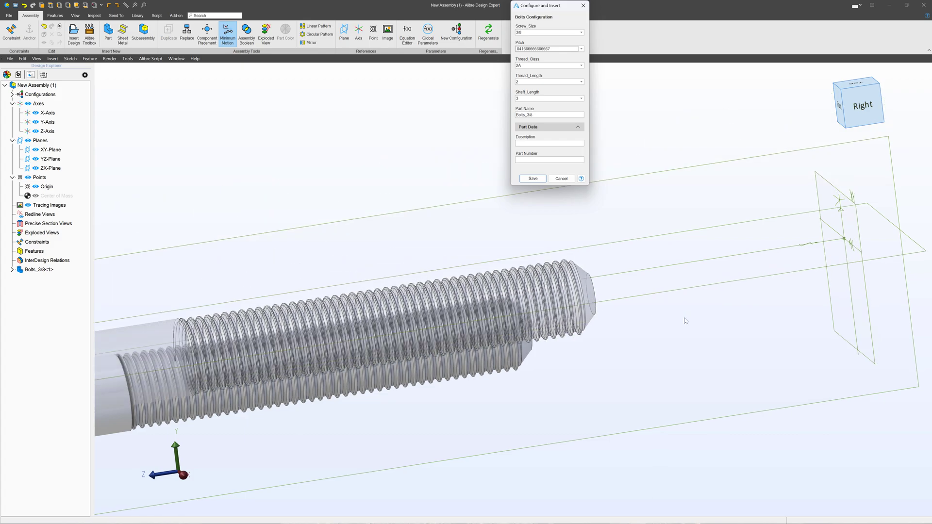
pyautogui.click(560, 180)
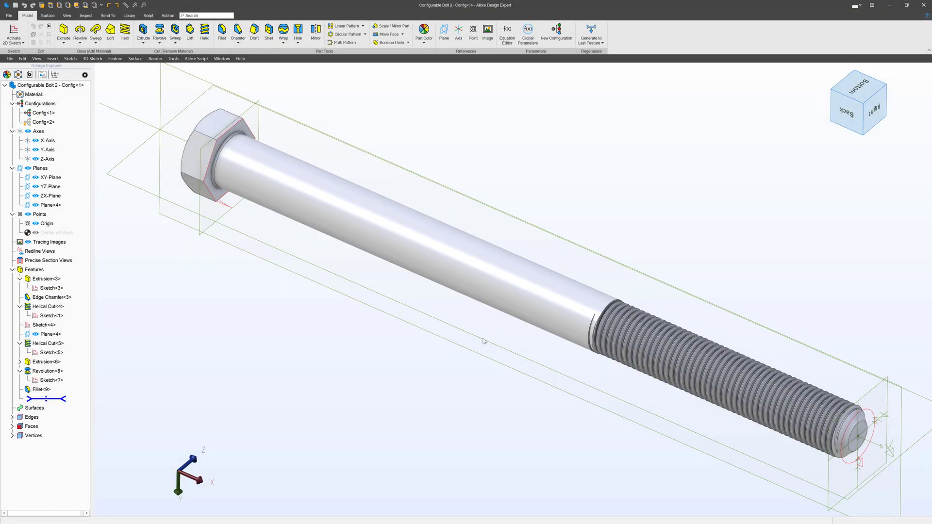
# - In the Configurable Bolt 2 part, start a 2D sketch on Plane<4> at the bolt head
pyautogui.click(437, 322)
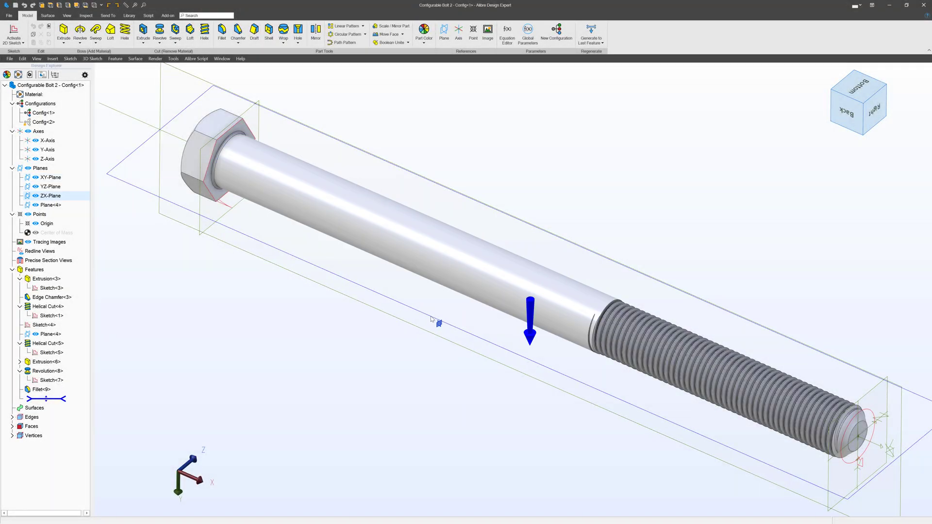
pyautogui.moveTo(437, 322)
pyautogui.mouseDown(button='middle')
pyautogui.moveTo(453, 326)
pyautogui.moveTo(449, 319)
pyautogui.mouseUp(button='middle')
pyautogui.scroll(3, 224, 218)
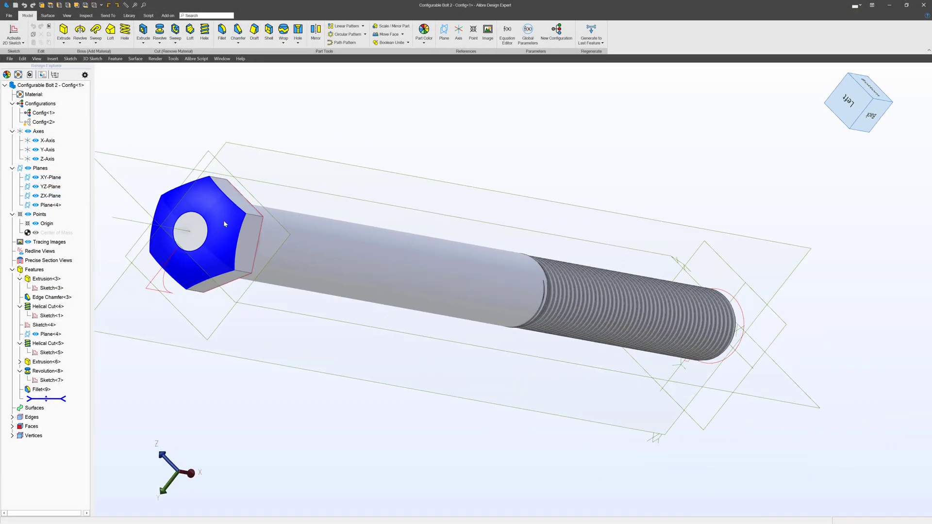
pyautogui.moveTo(223, 220); pyautogui.dragTo(209, 224, button='middle')
pyautogui.click(285, 139)
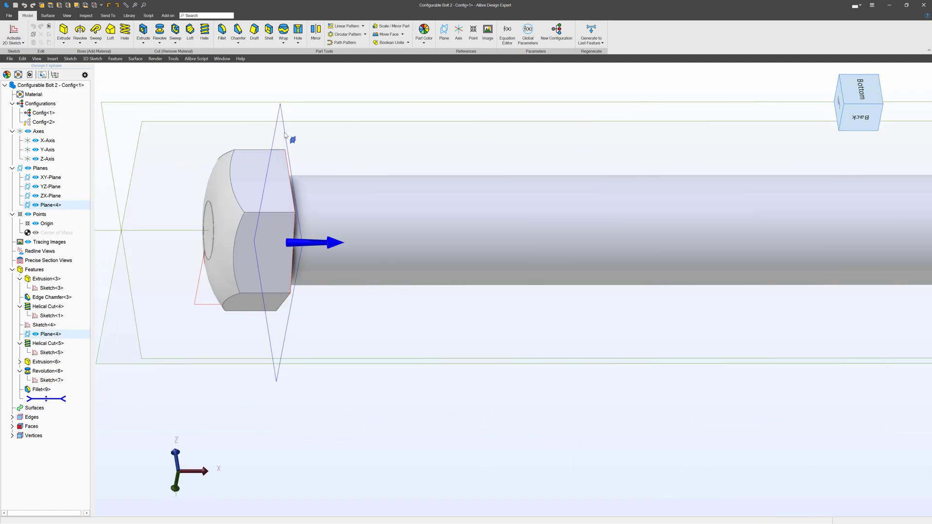
pyautogui.click(13, 30)
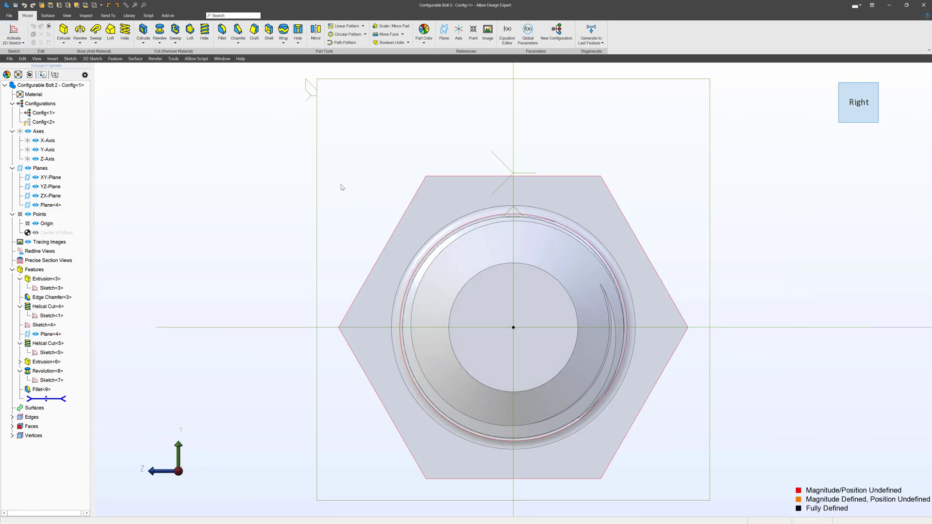
# - Define an obround sketch shape with side lengths of .2 in along X and .03 in along Y
pyautogui.click(222, 42)
pyautogui.click(238, 74)
pyautogui.write('.05')
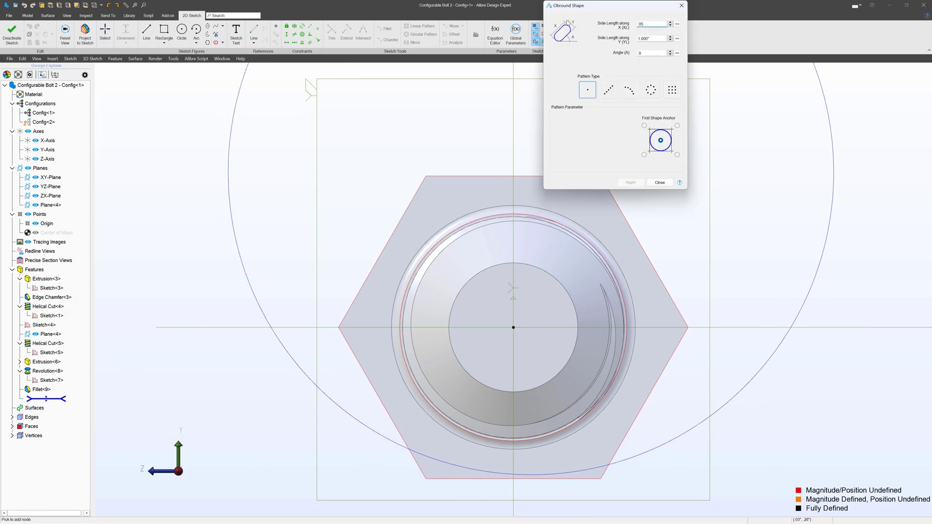
pyautogui.press('Tab')
pyautogui.write('.01.2')
pyautogui.press('Tab')
pyautogui.write('.03')
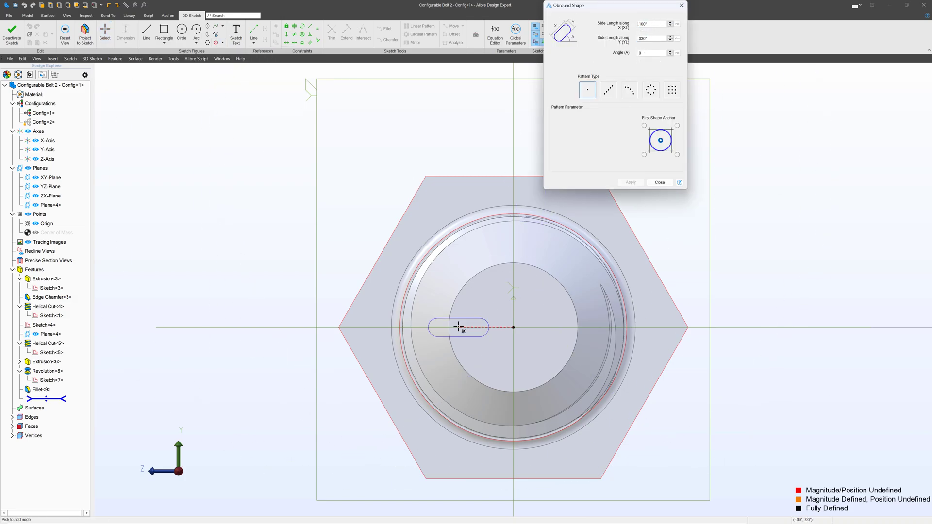
# - Place one obround beside the origin on the horizontal axis and finish the sketch
pyautogui.click(630, 182)
pyautogui.moveTo(570, 249); pyautogui.dragTo(426, 468, button='middle')
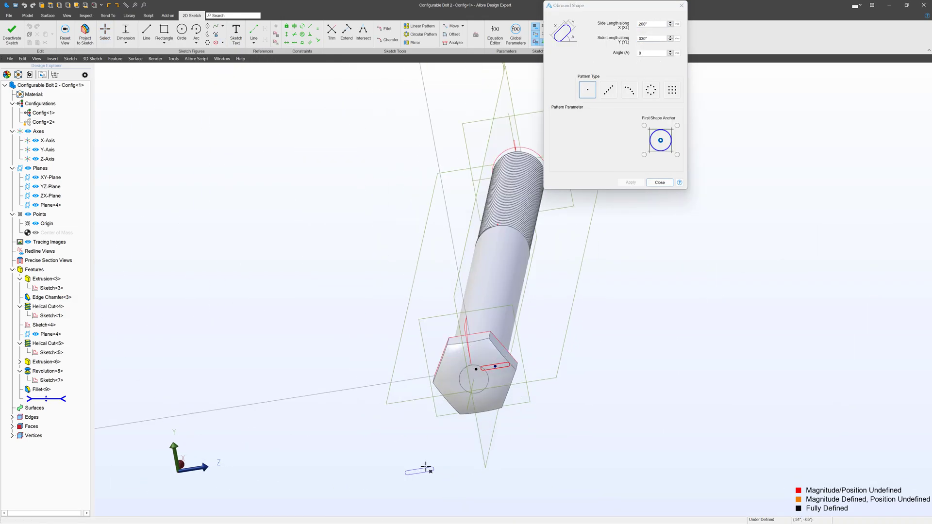
pyautogui.scroll(4, 427, 464)
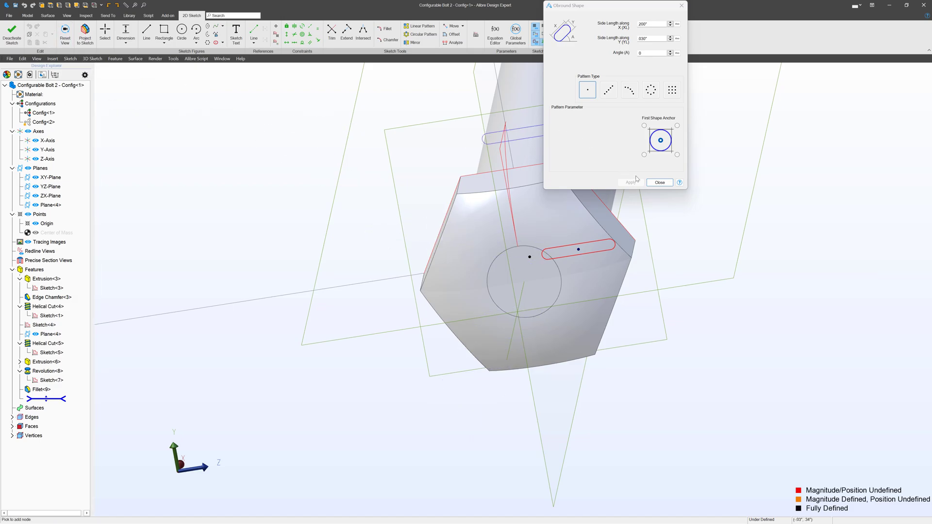
pyautogui.click(659, 182)
pyautogui.click(15, 33)
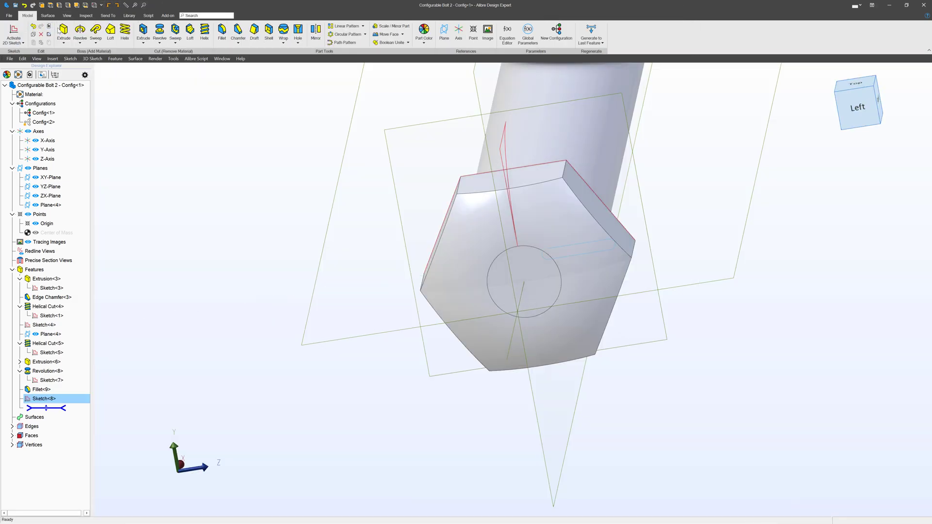
# - Extrude the obround sketch as a boss along its normal to a depth of -.275 in
pyautogui.click(63, 32)
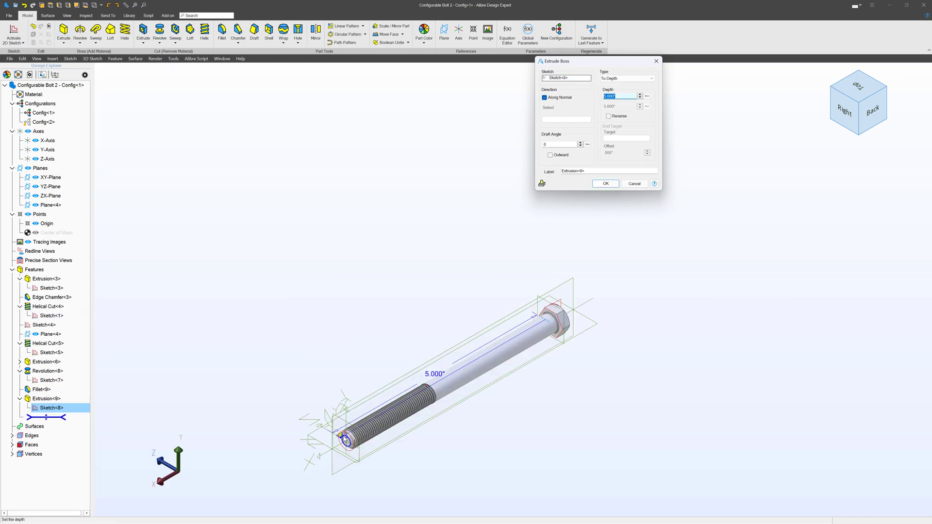
pyautogui.write('-.275')
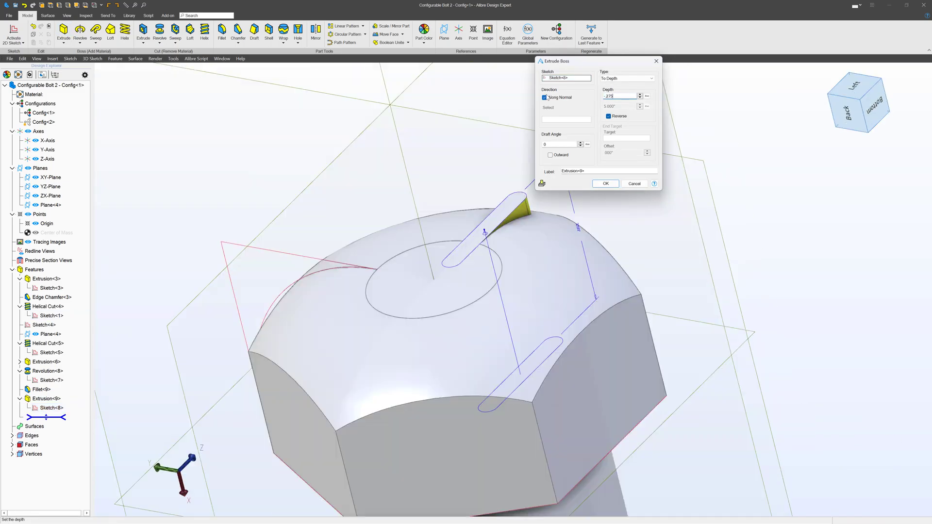
pyautogui.press('Return')
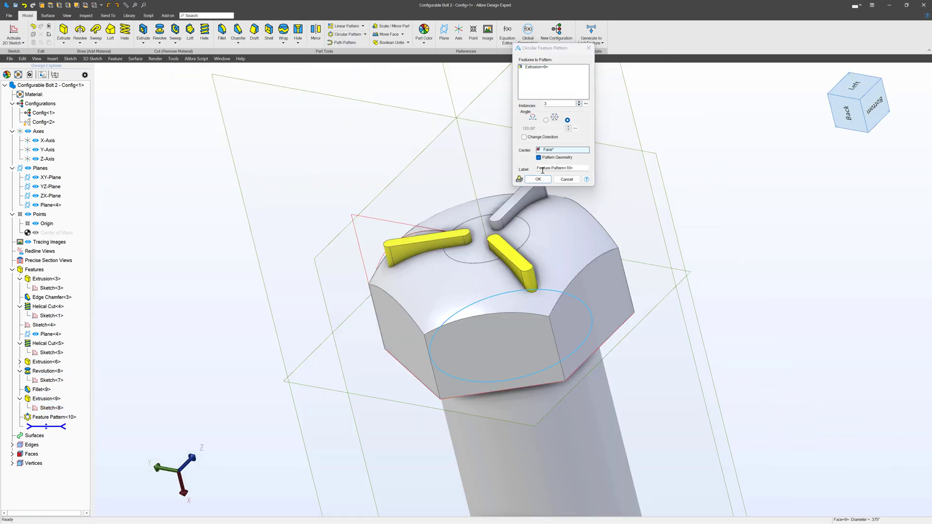
# - Circular-pattern the obround boss into 3 instances, using the bolt's cylindrical face as the center
pyautogui.press('Return')
pyautogui.scroll(5, 443, 225)
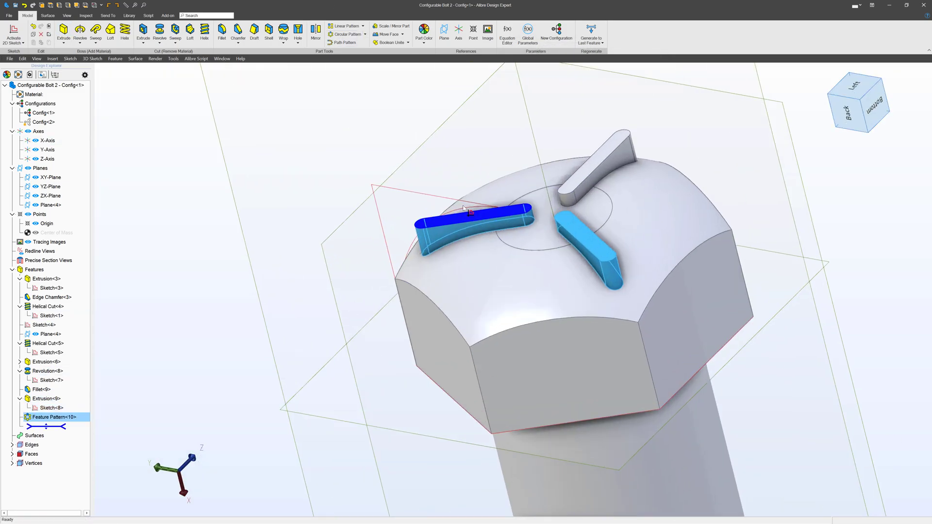
# - Examine the three raised marks on the bolt head from the side of the head
pyautogui.click(460, 168)
pyautogui.scroll(-2, 459, 168)
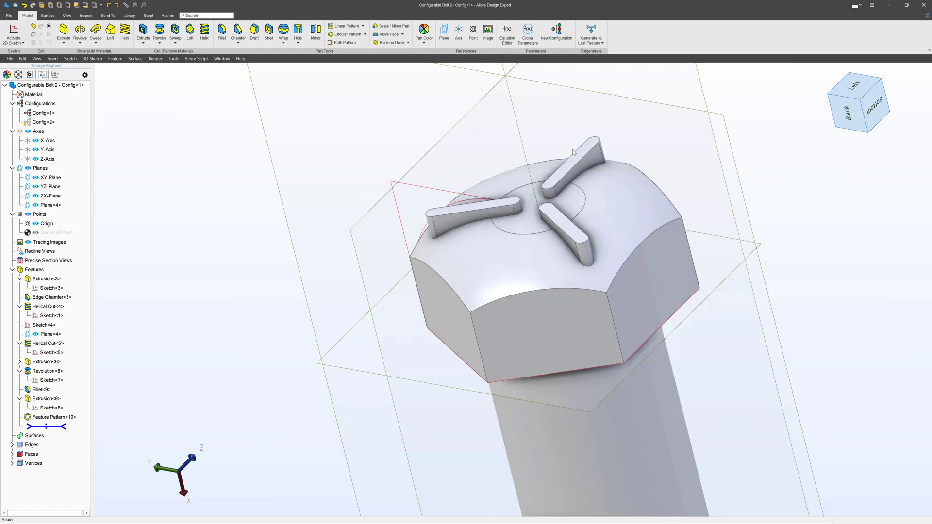
pyautogui.scroll(-2, 455, 209)
pyautogui.moveTo(455, 210); pyautogui.dragTo(332, 230, button='middle')
pyautogui.scroll(-1, 332, 230)
pyautogui.scroll(-3, 395, 208)
pyautogui.scroll(4, 401, 214)
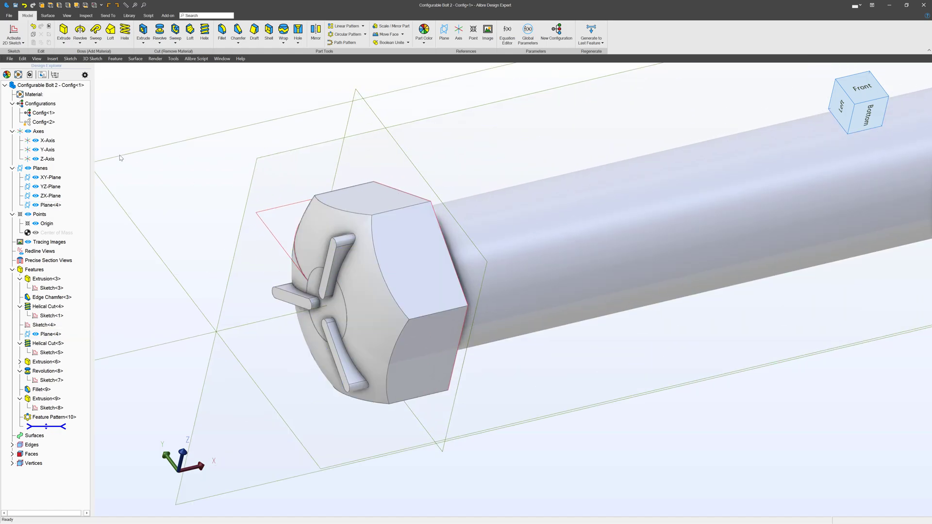
# - Delete the locked configuration Config<2> from the part
pyautogui.rightClick(34, 122)
pyautogui.click(21, 102)
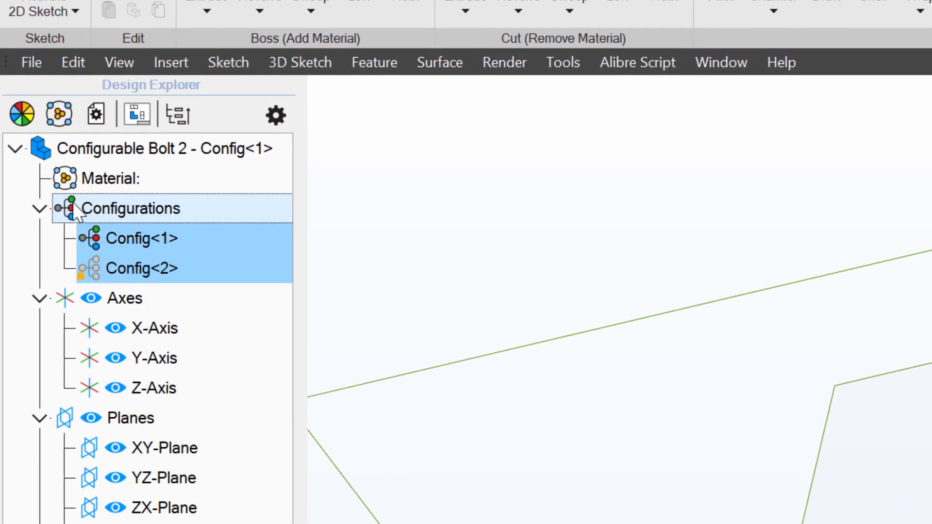
pyautogui.click(85, 267)
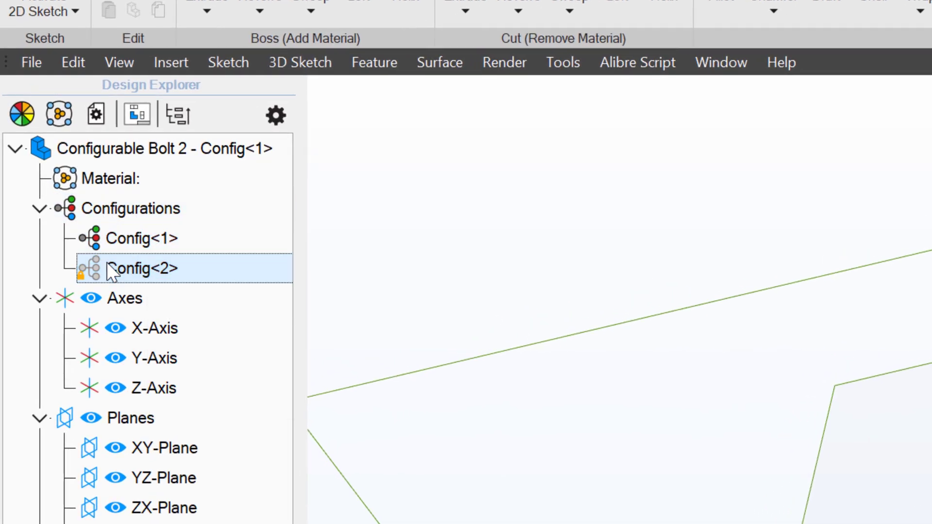
pyautogui.rightClick(110, 271)
pyautogui.click(167, 394)
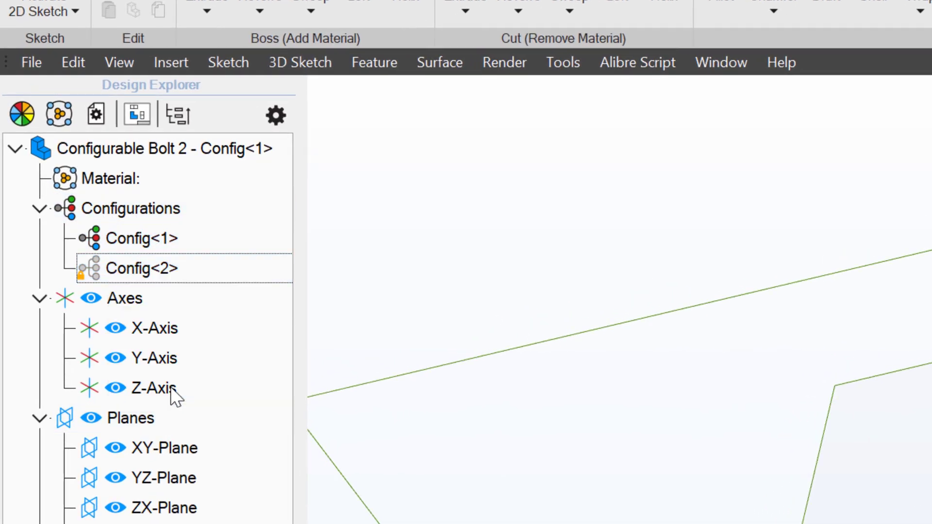
pyautogui.rightClick(134, 240)
pyautogui.click(136, 214)
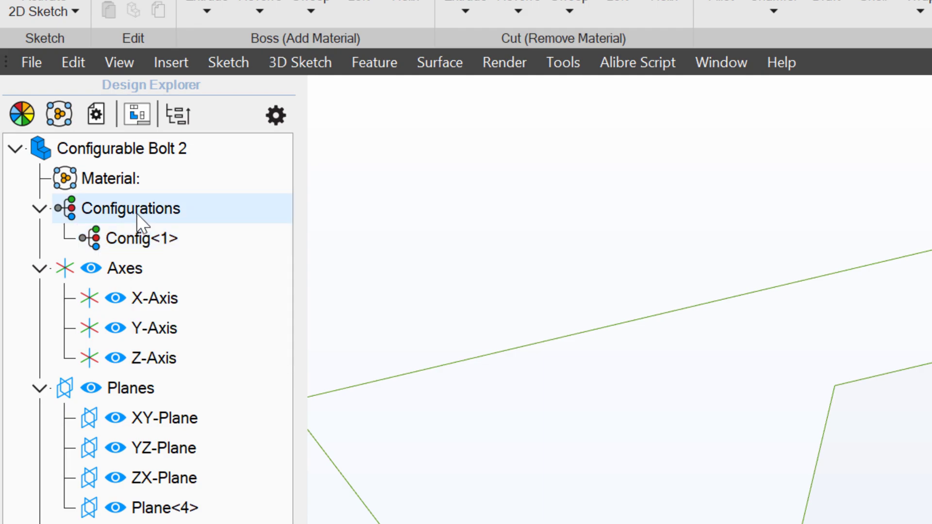
# - Create an active configuration Config<3> copied from Config<1> with all lock options selected
pyautogui.rightClick(136, 213)
pyautogui.click(242, 229)
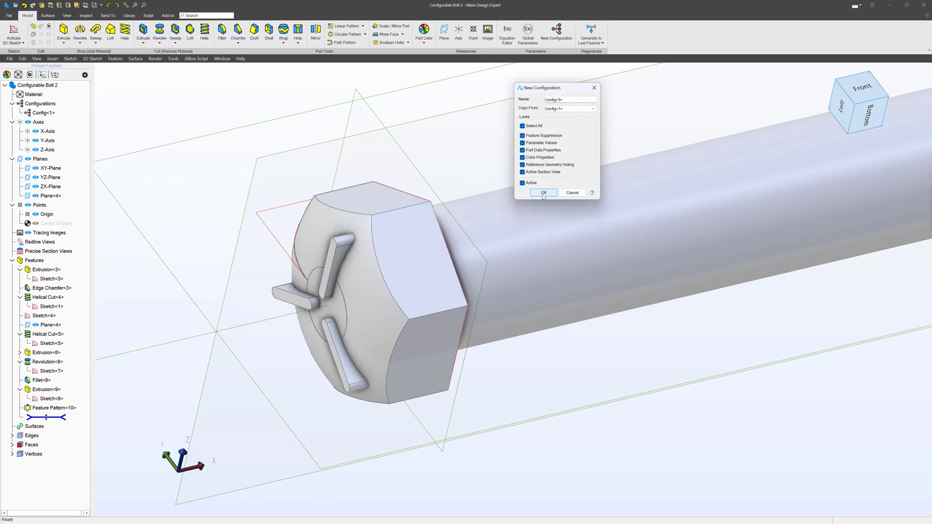
pyautogui.click(543, 193)
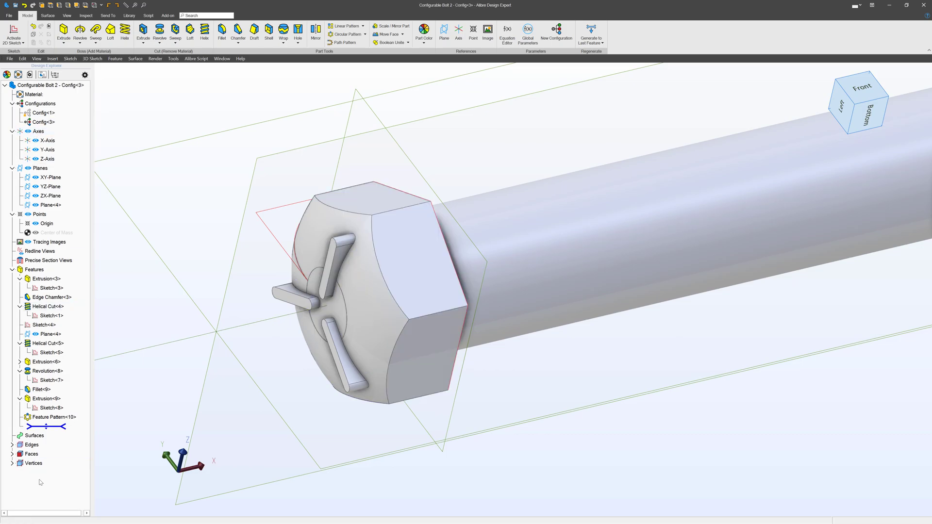
# - Suppress the circular feature pattern and the obround extrusion on the bolt head in Config<3>
pyautogui.rightClick(52, 420)
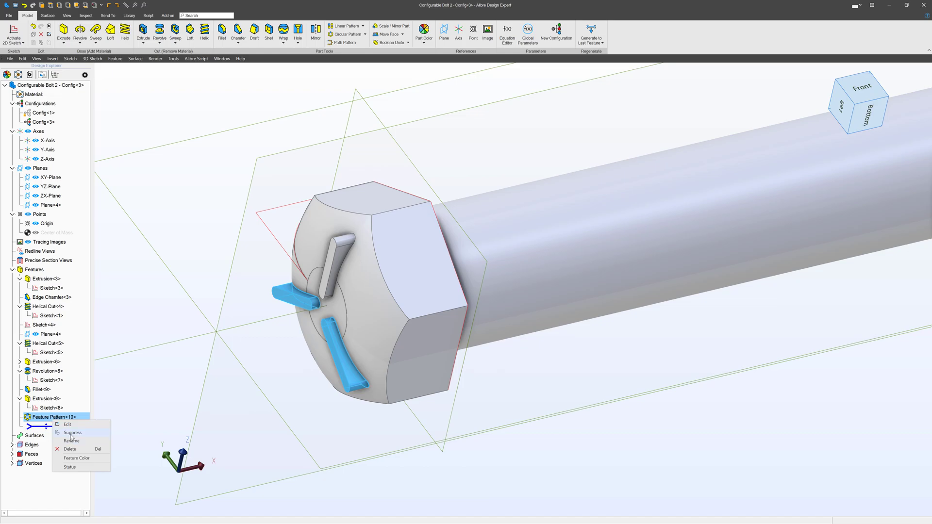
pyautogui.click(71, 433)
pyautogui.rightClick(50, 399)
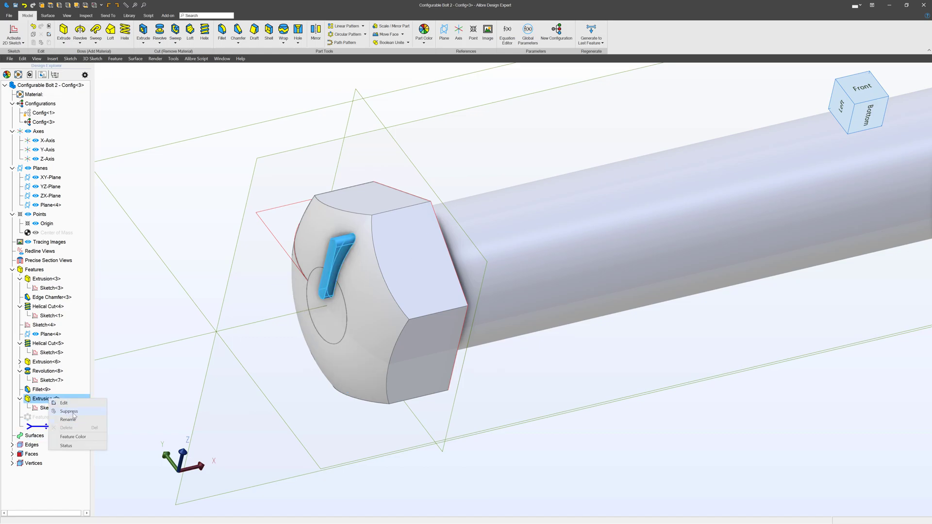
pyautogui.click(73, 412)
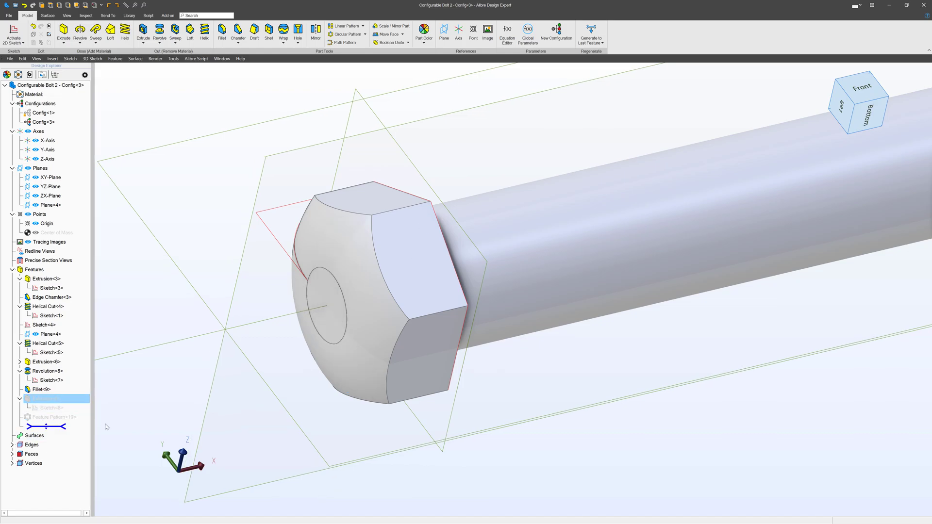
# - Activate Config<1> to compare the bolt head, and return to Config<3>
pyautogui.rightClick(48, 115)
pyautogui.click(62, 117)
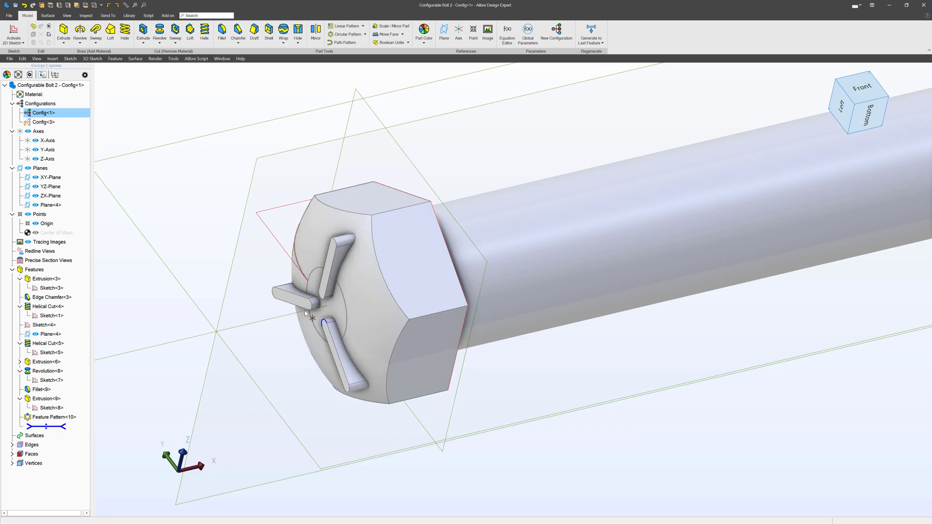
pyautogui.rightClick(49, 123)
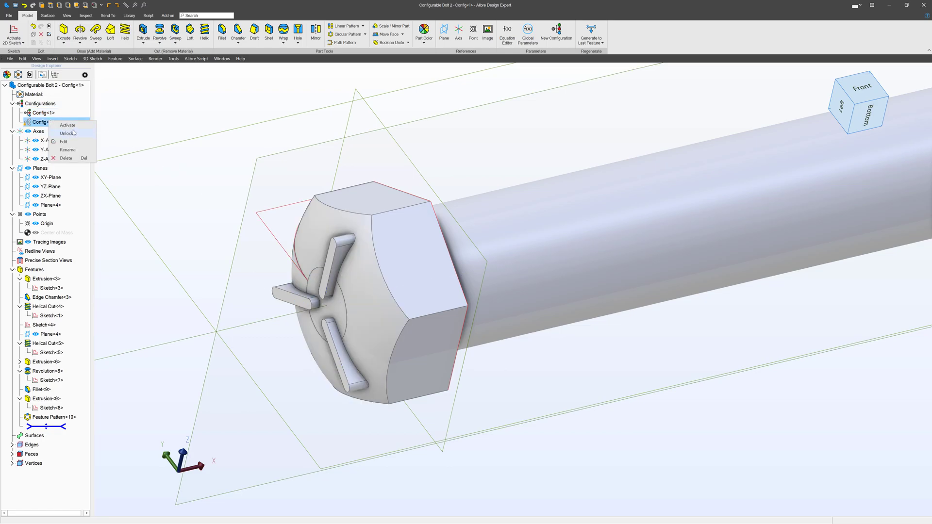
pyautogui.click(135, 220)
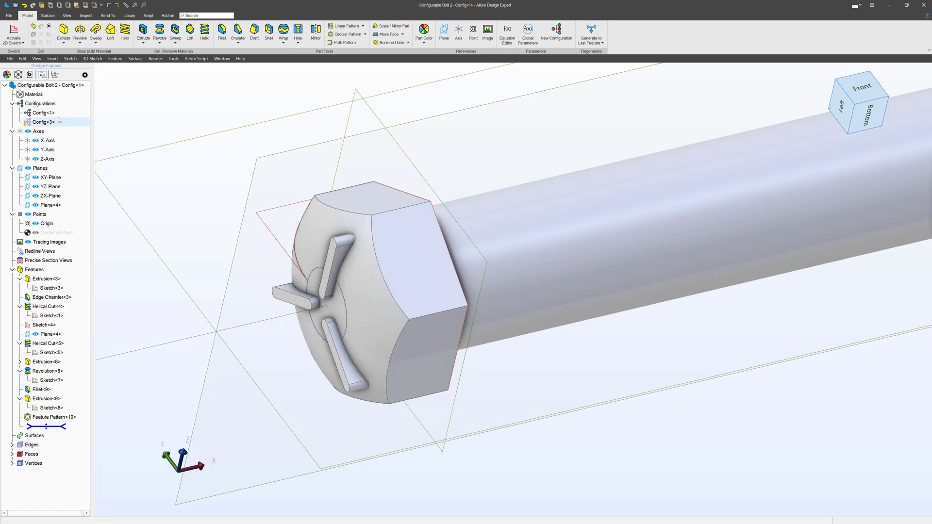
pyautogui.rightClick(44, 121)
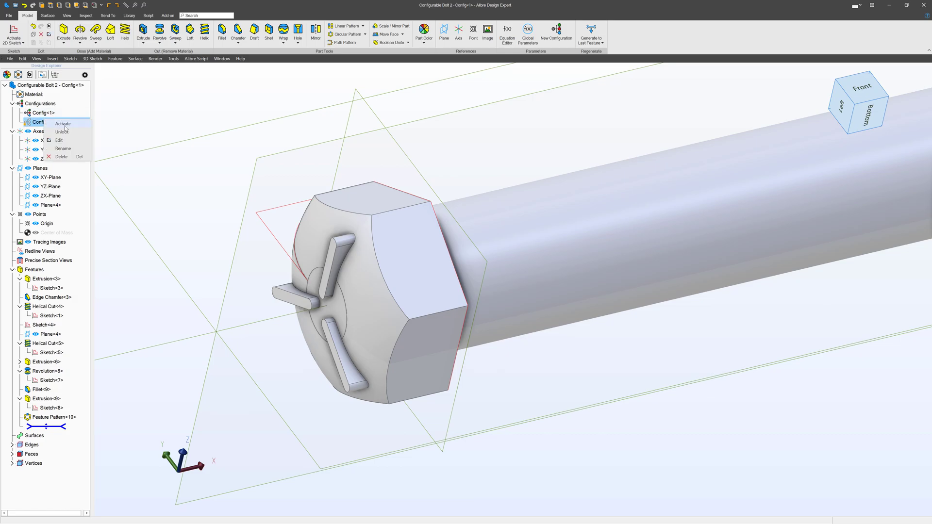
pyautogui.click(64, 124)
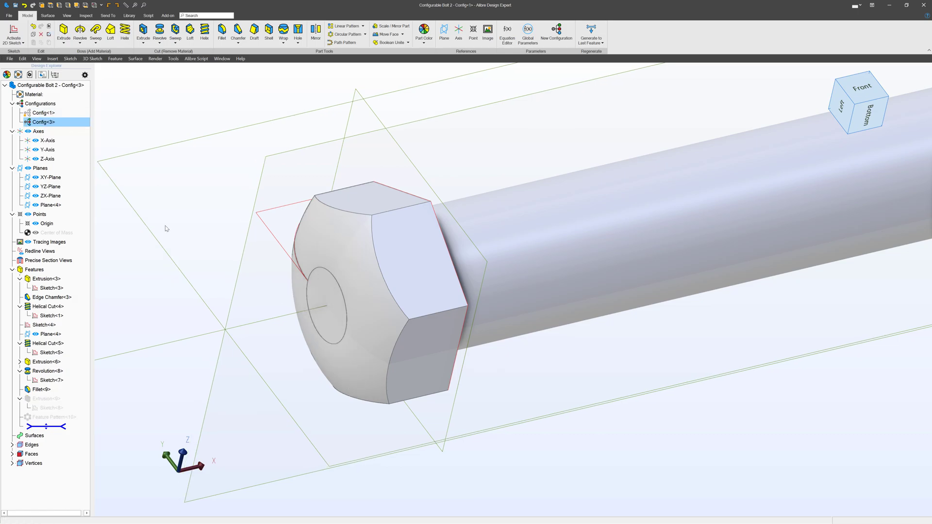
# - Set the part color of Config<3> to dark gray with red, green and blue at 93
pyautogui.scroll(-6, 187, 261)
pyautogui.scroll(2, 495, 231)
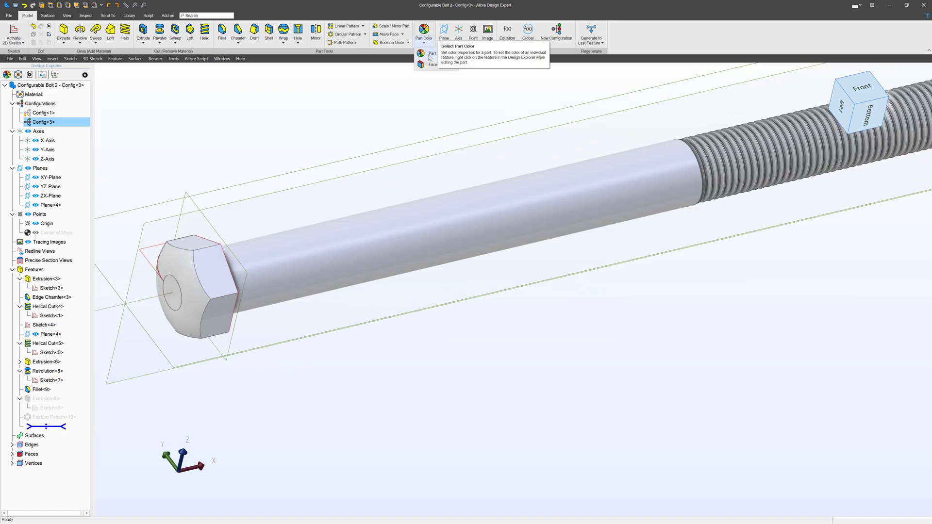
pyautogui.click(428, 55)
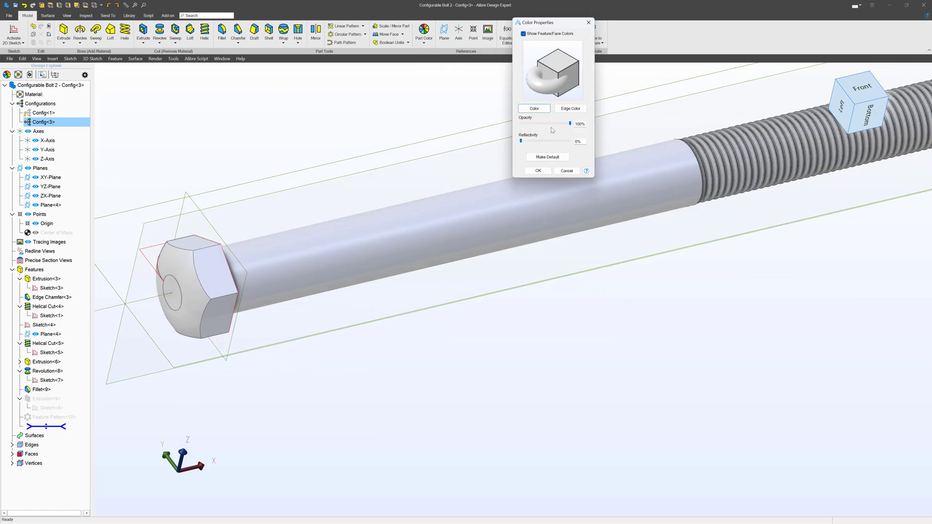
pyautogui.click(539, 109)
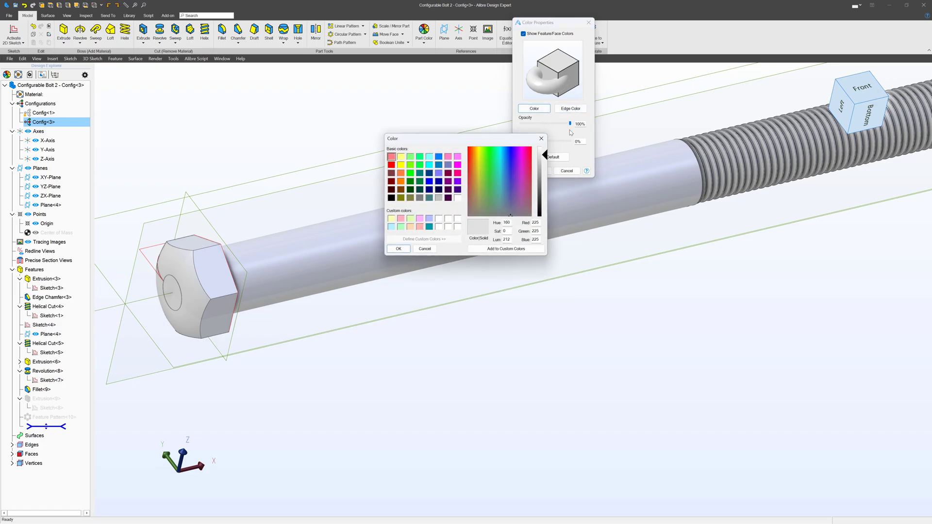
pyautogui.moveTo(546, 156); pyautogui.dragTo(543, 192)
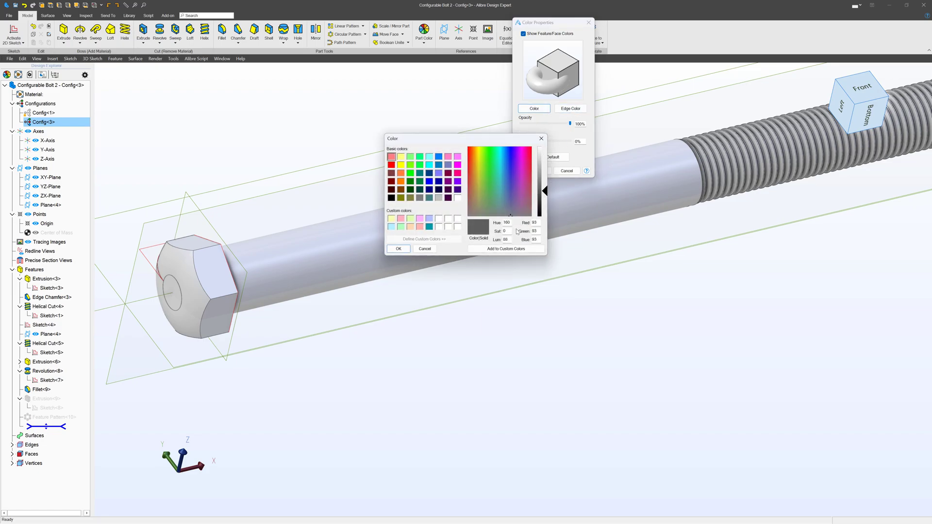
pyautogui.click(398, 249)
pyautogui.click(543, 171)
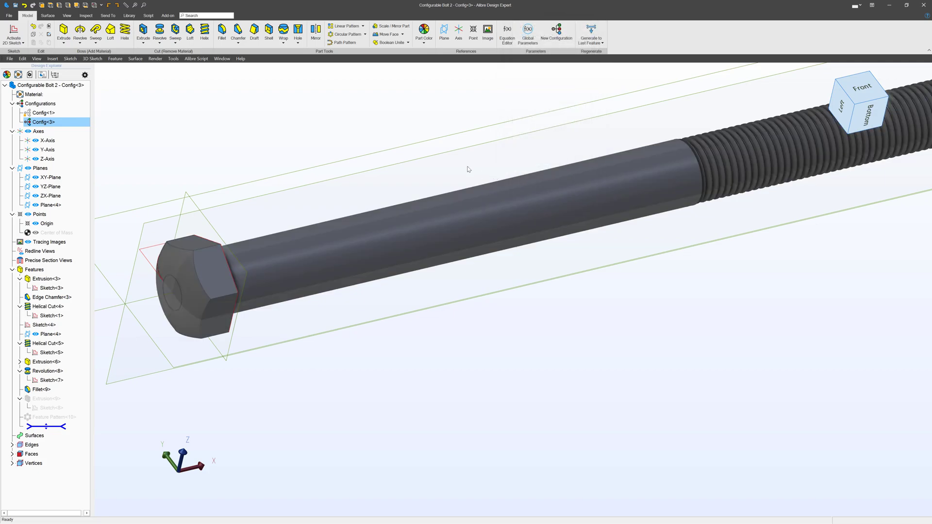
# - Sort the equation parameters by favorites and set ShaftLength to 4 in for Config<3>
pyautogui.click(467, 169)
pyautogui.scroll(-3, 374, 184)
pyautogui.scroll(4, 409, 187)
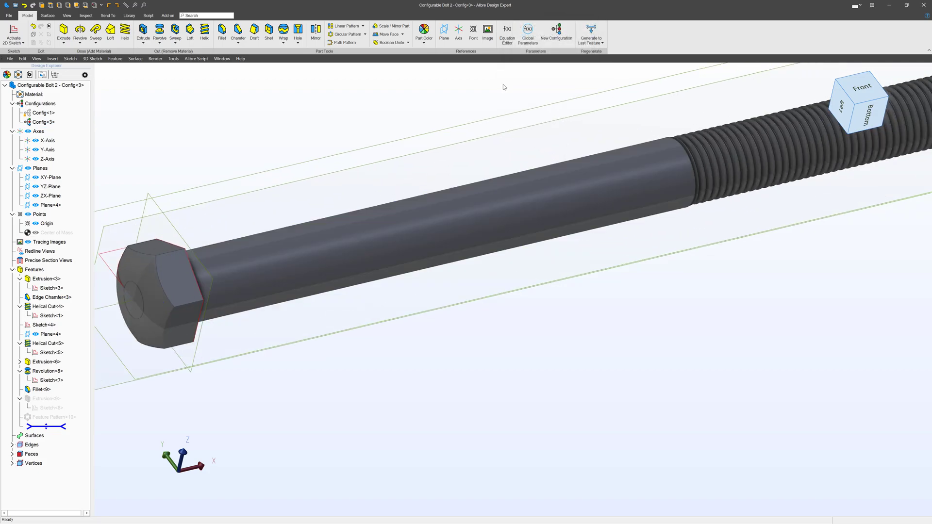
pyautogui.click(507, 33)
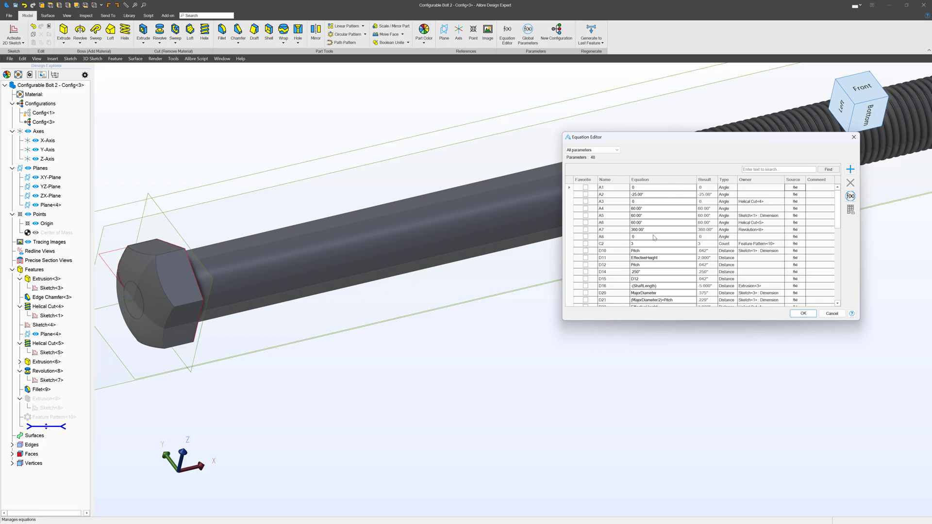
pyautogui.click(587, 179)
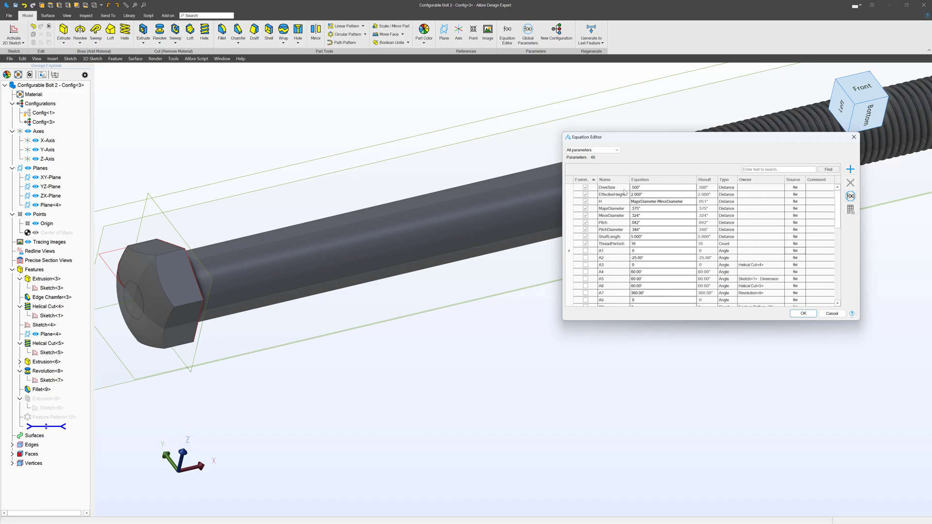
pyautogui.click(649, 236)
pyautogui.write('4')
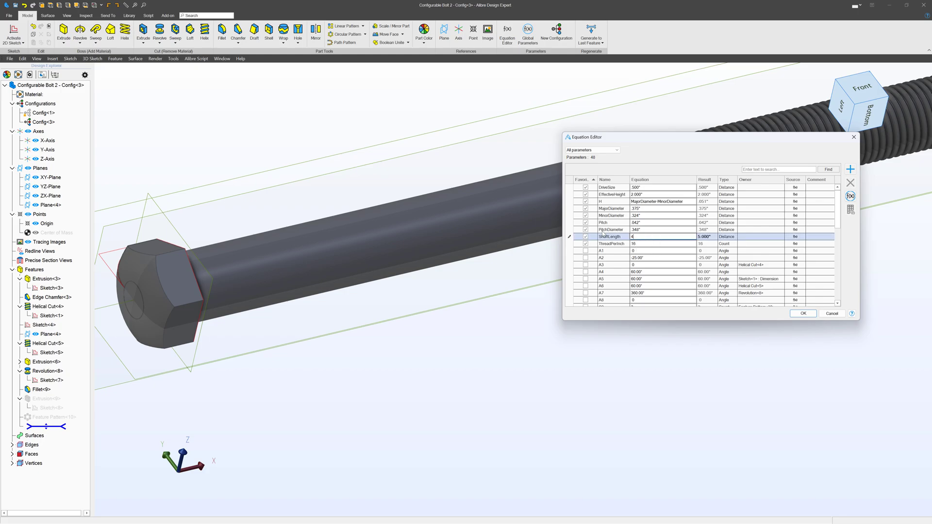
pyautogui.click(803, 314)
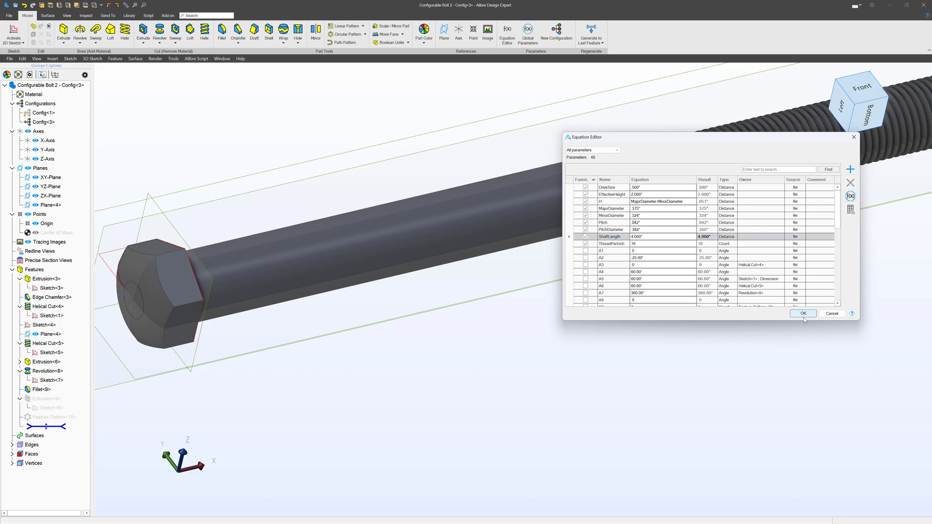
pyautogui.scroll(-3, 500, 319)
pyautogui.scroll(1, 734, 160)
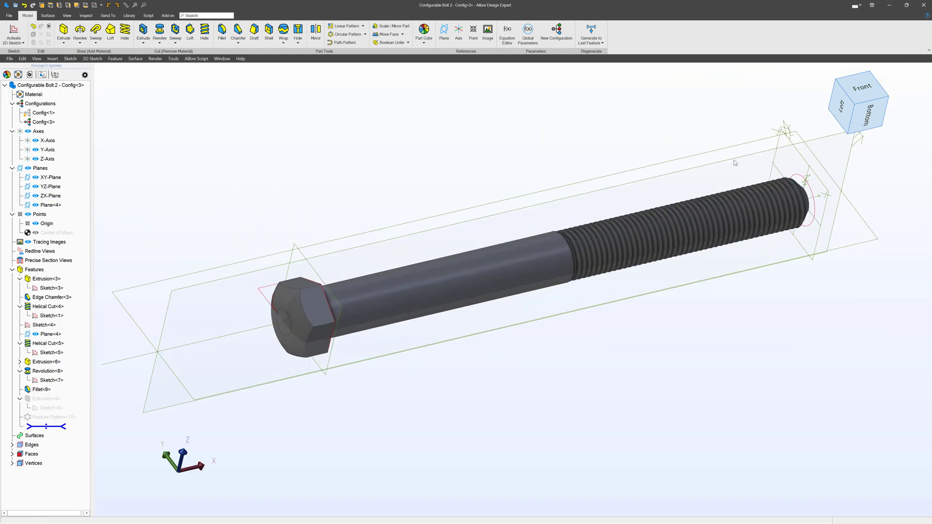
# - Activate Config<1> to bring back the light-colored bolt with the head marks
pyautogui.rightClick(51, 116)
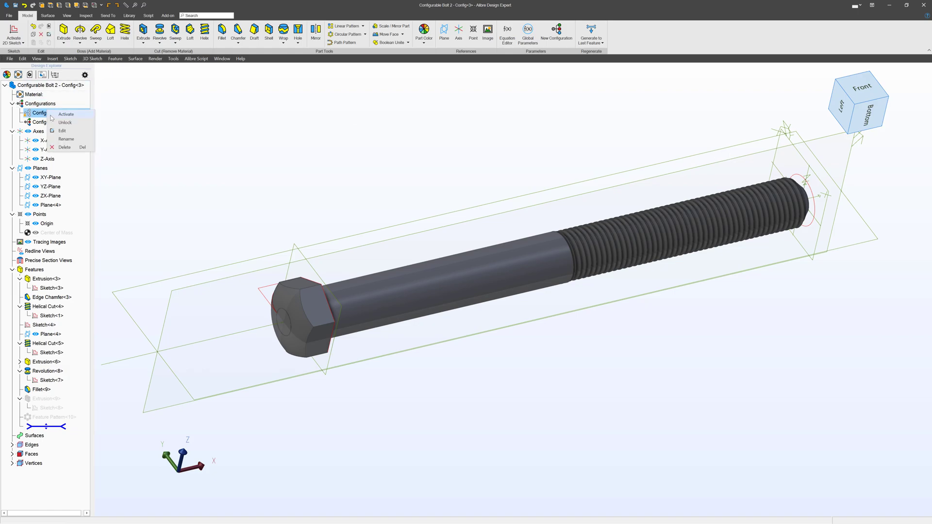
pyautogui.click(67, 114)
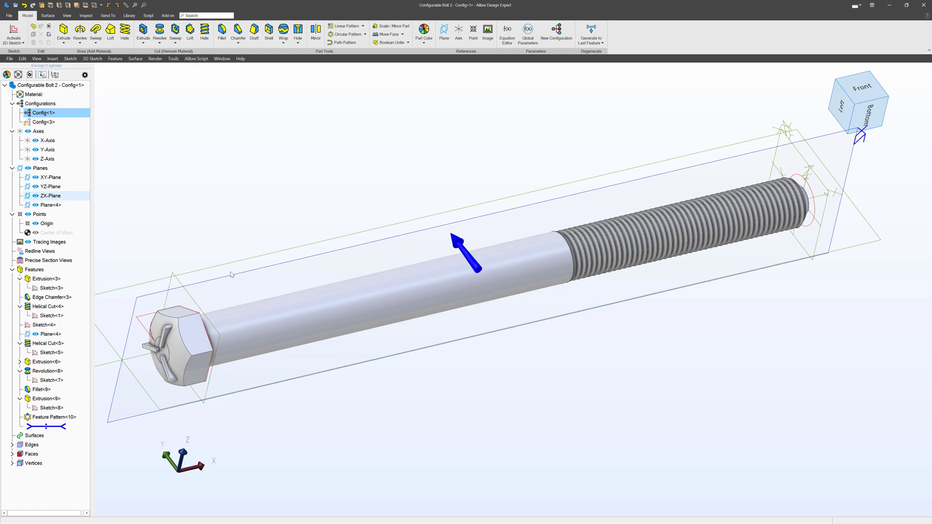
pyautogui.click(321, 302)
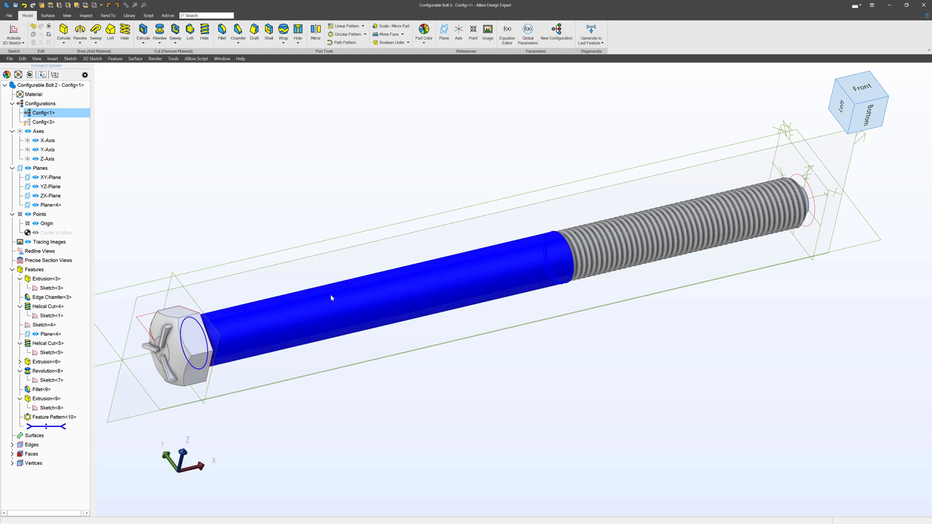
pyautogui.click(341, 264)
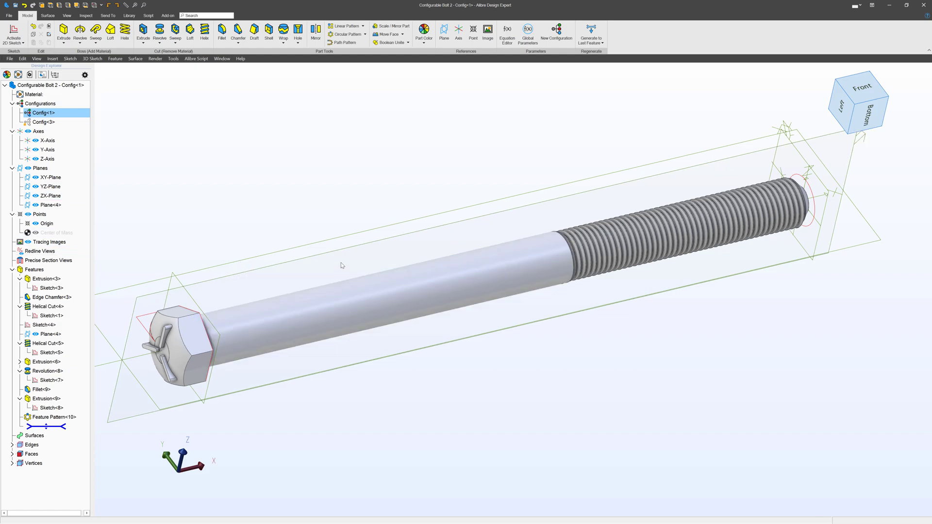
pyautogui.click(29, 113)
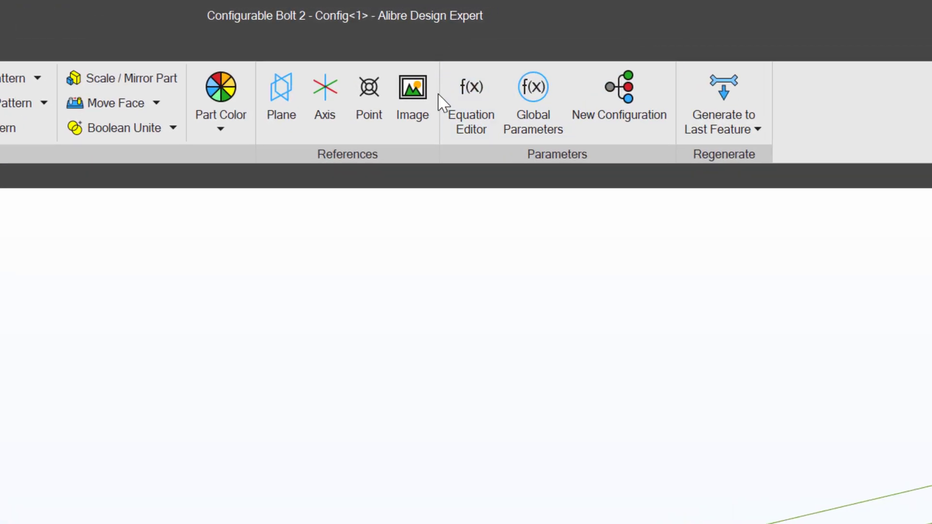
pyautogui.click(467, 93)
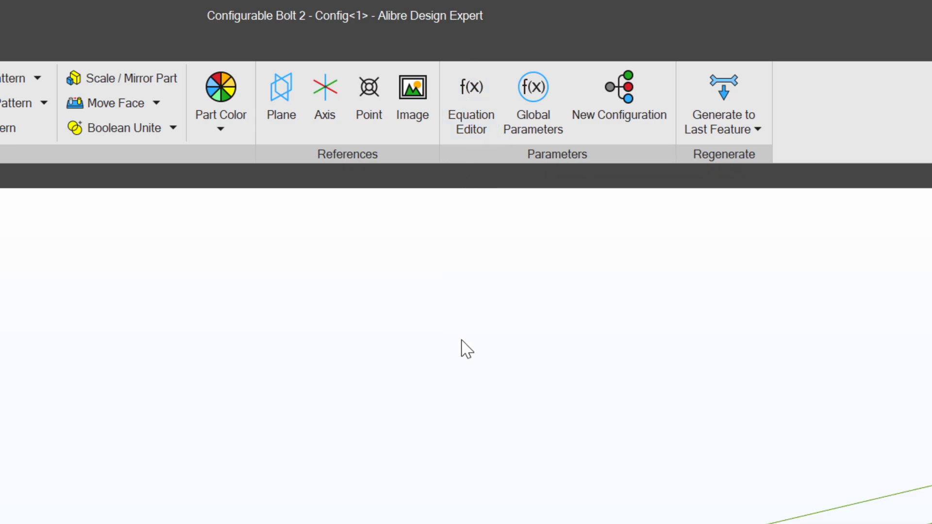